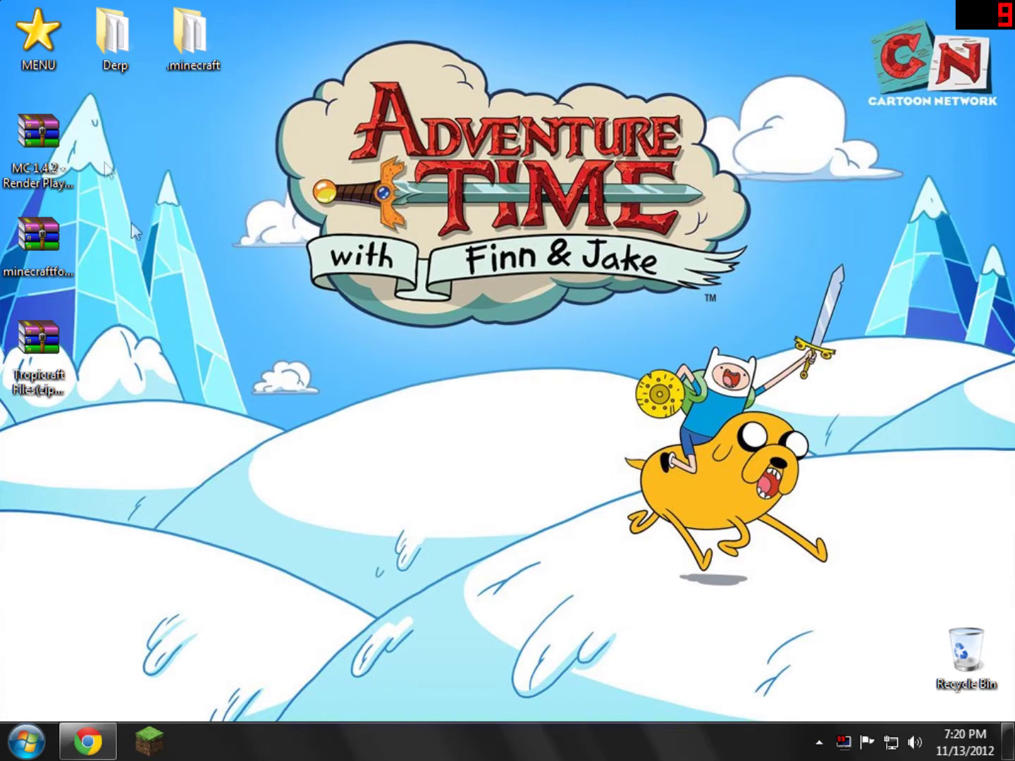
# Step: Switch to Chrome and open the tropicraft.net downloads page linked in the first post of the Tropicraft forum thread
pyautogui.click(95, 758)
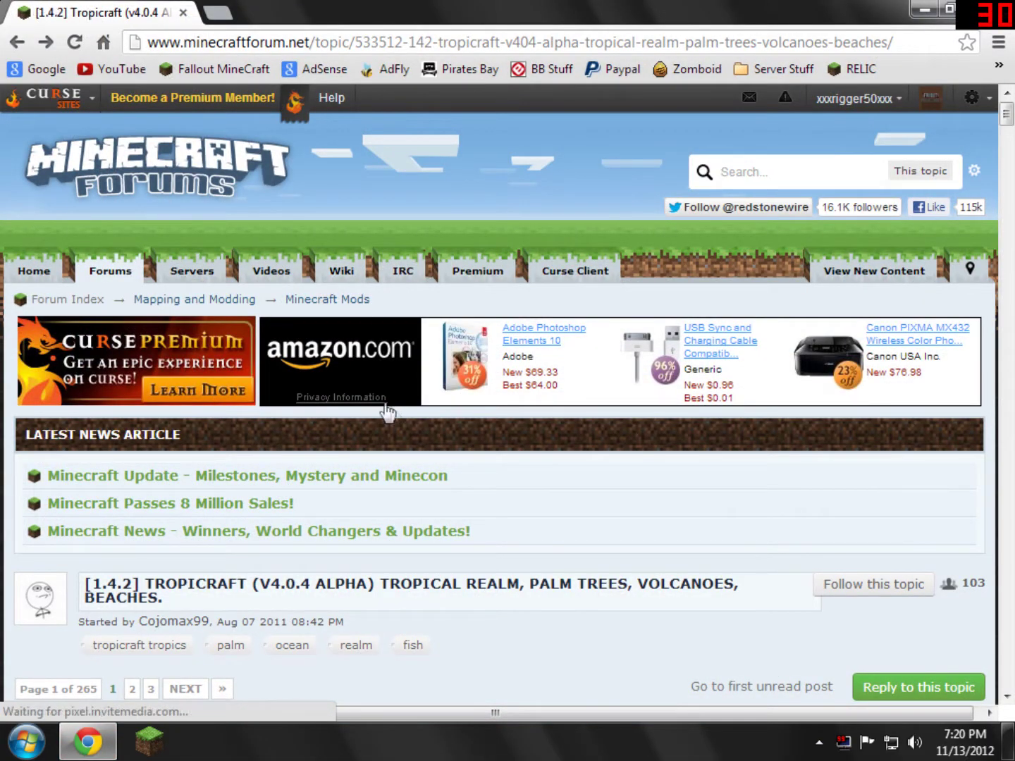
pyautogui.scroll(-5, 141, 270)
pyautogui.scroll(-4, 141, 270)
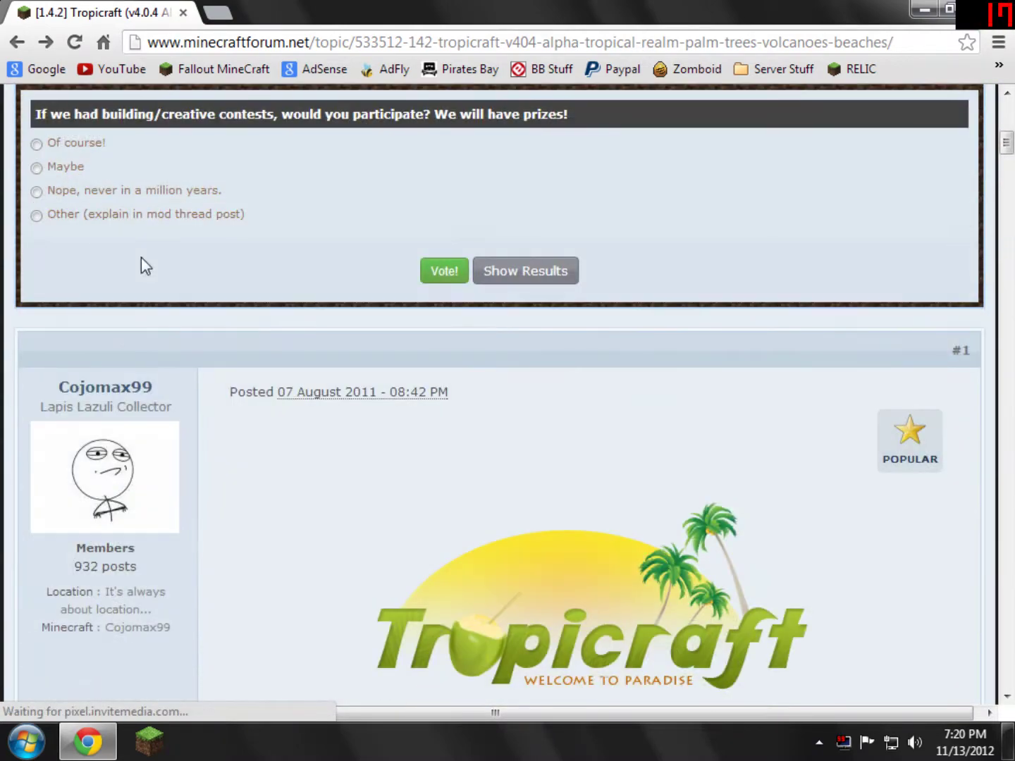
pyautogui.scroll(4, 282, 312)
pyautogui.scroll(-8, 244, 254)
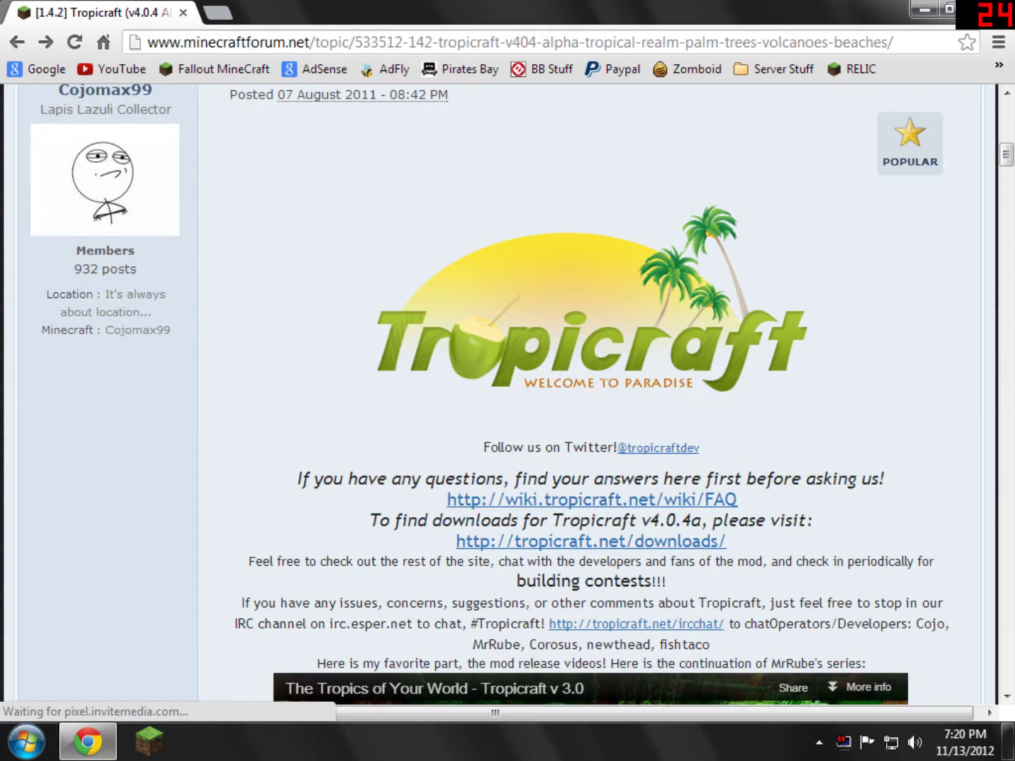
pyautogui.moveTo(390, 521); pyautogui.dragTo(799, 522)
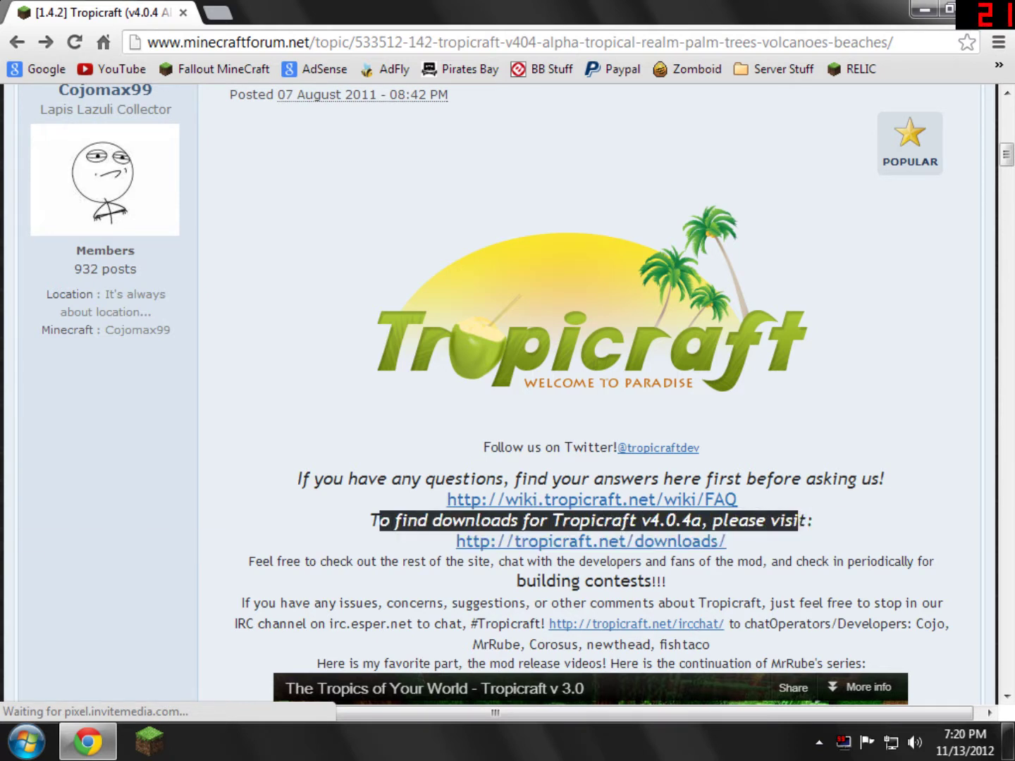
pyautogui.click(724, 541)
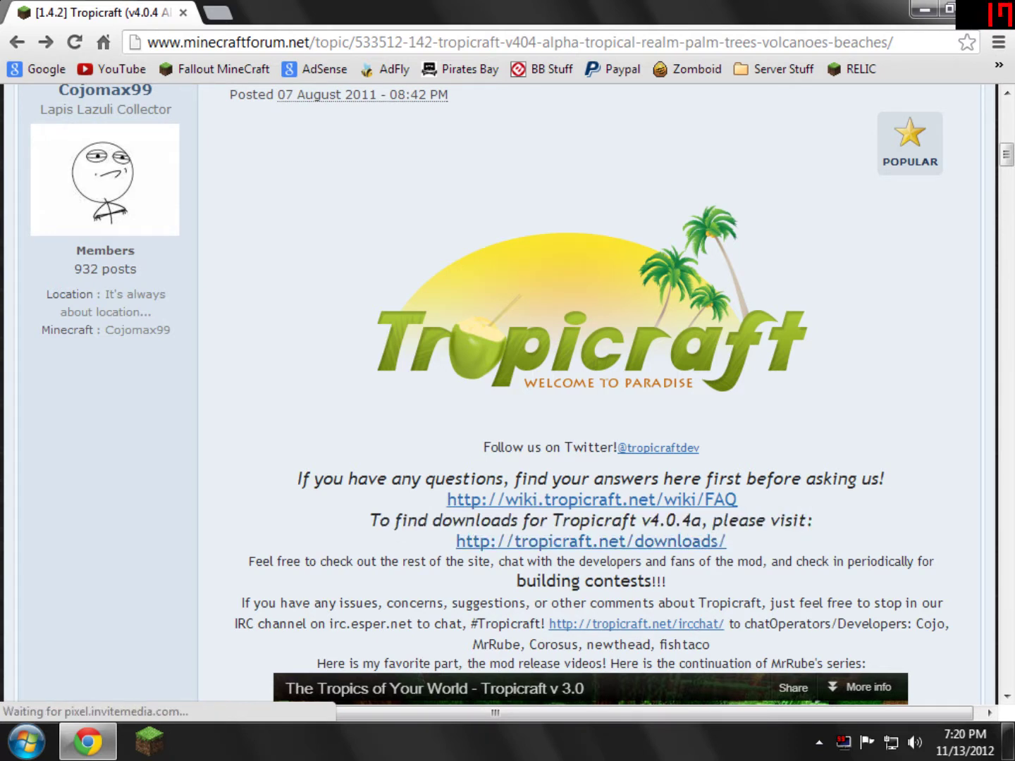
pyautogui.click(569, 542)
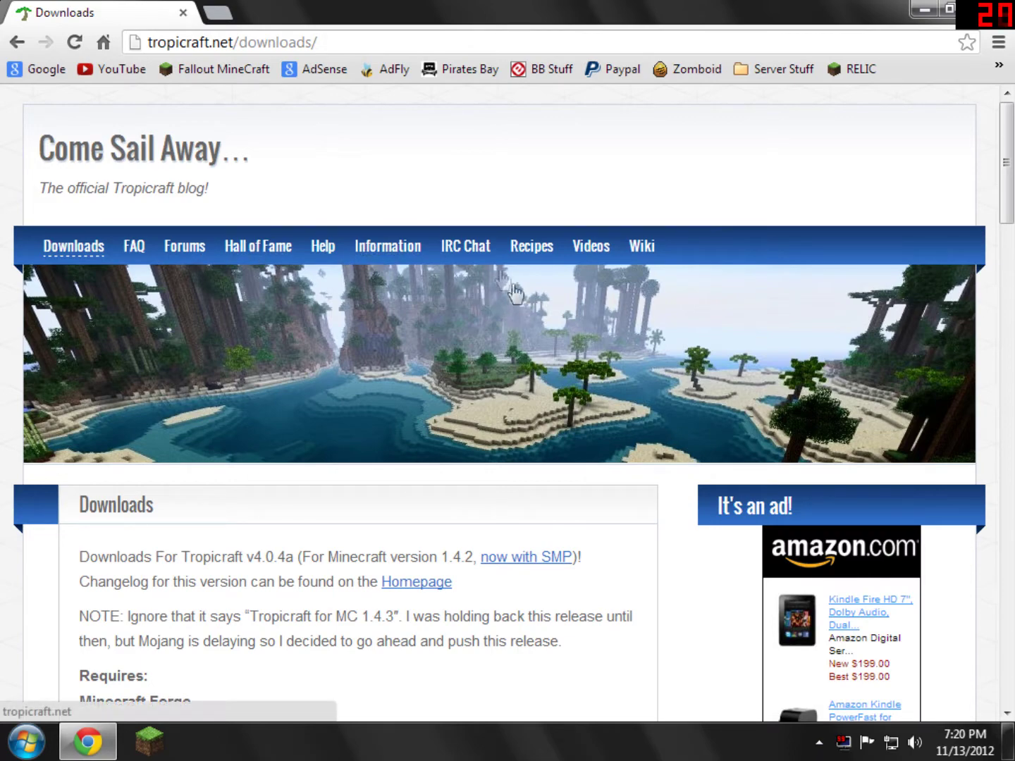
# Step: Download the recommended Minecraft Forge build 332 from the Requires section, skipping the AdF.ly advertisement
pyautogui.scroll(-3, 177, 325)
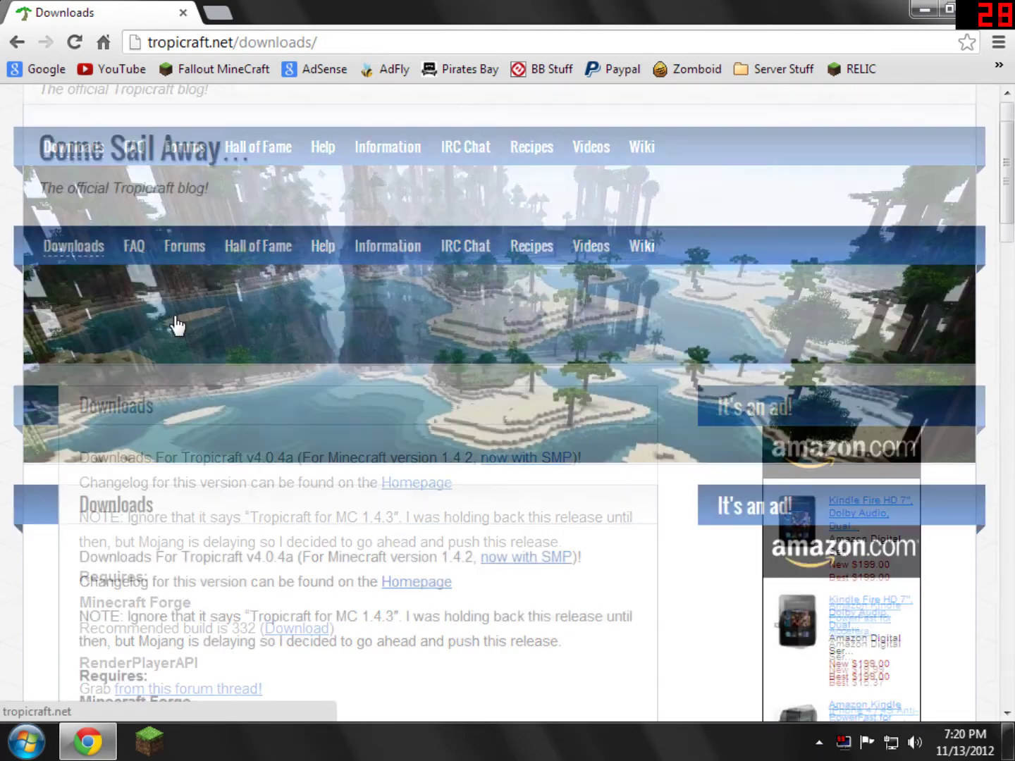
pyautogui.scroll(-2, 159, 178)
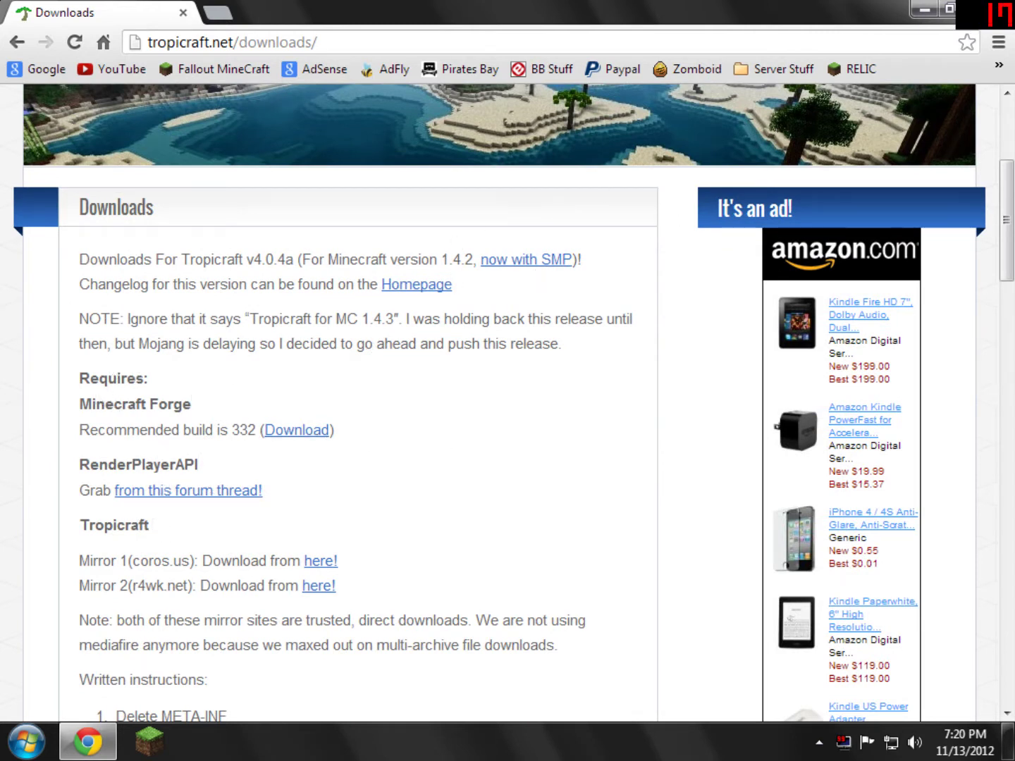
pyautogui.click(267, 430)
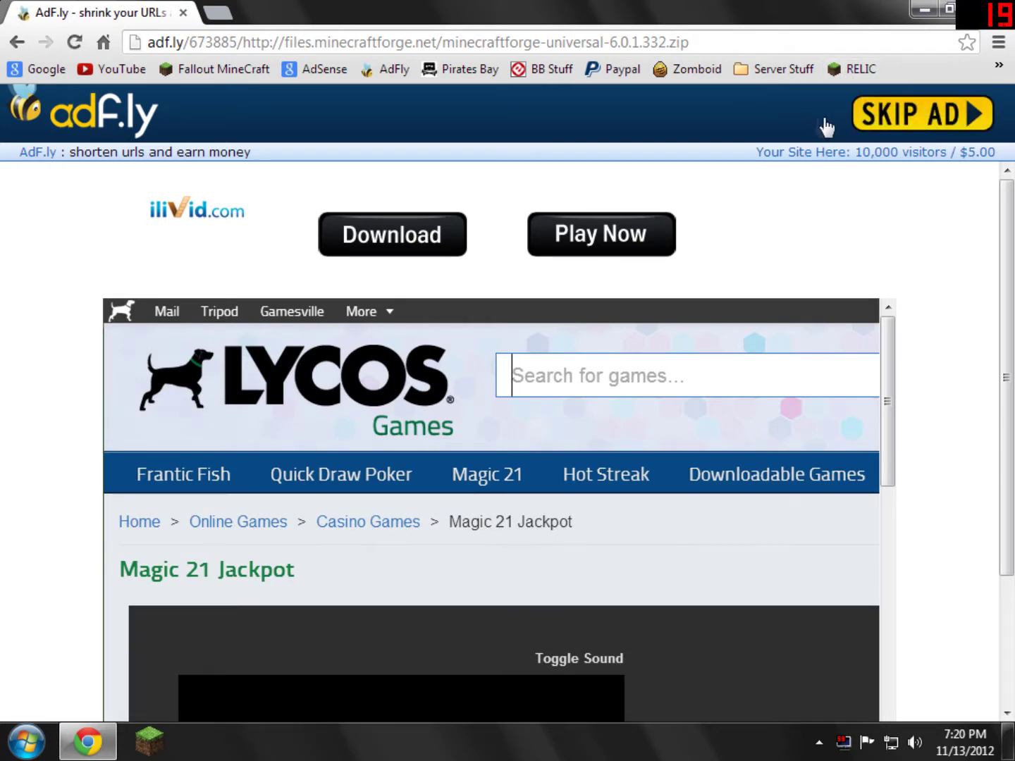
pyautogui.click(895, 124)
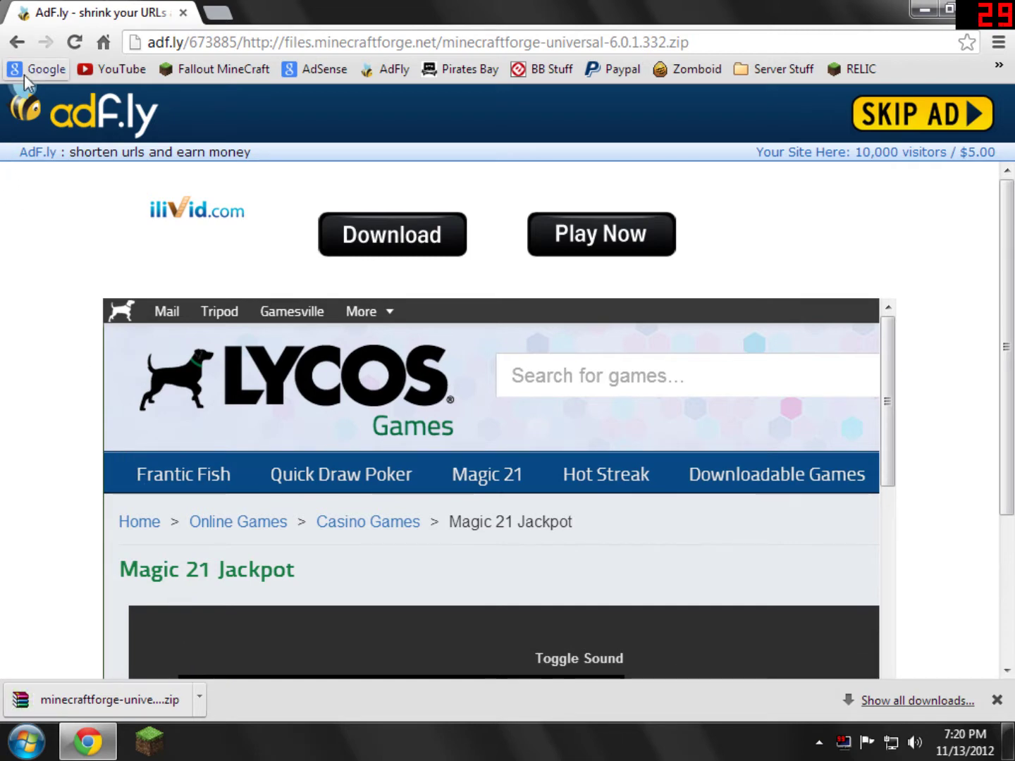
# Step: Return to the Tropicraft downloads page and download Render Player API 1.2 through its forum thread's Mediafire link
pyautogui.click(16, 44)
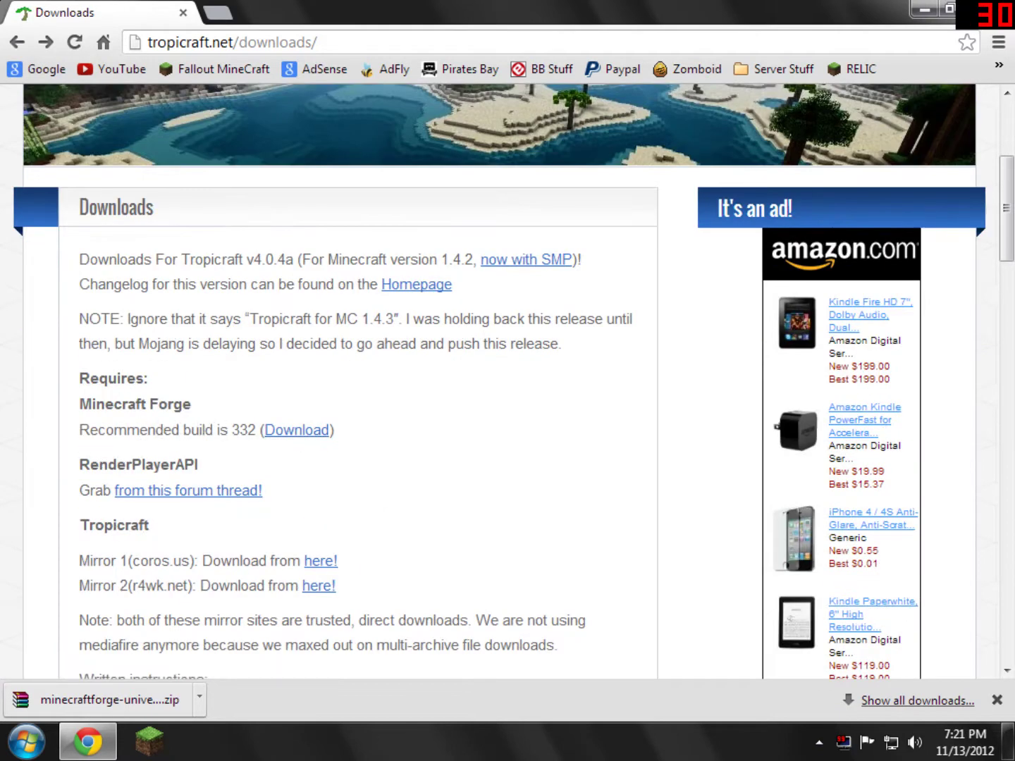
pyautogui.moveTo(90, 404); pyautogui.dragTo(151, 404)
pyautogui.click(151, 403)
pyautogui.click(163, 493)
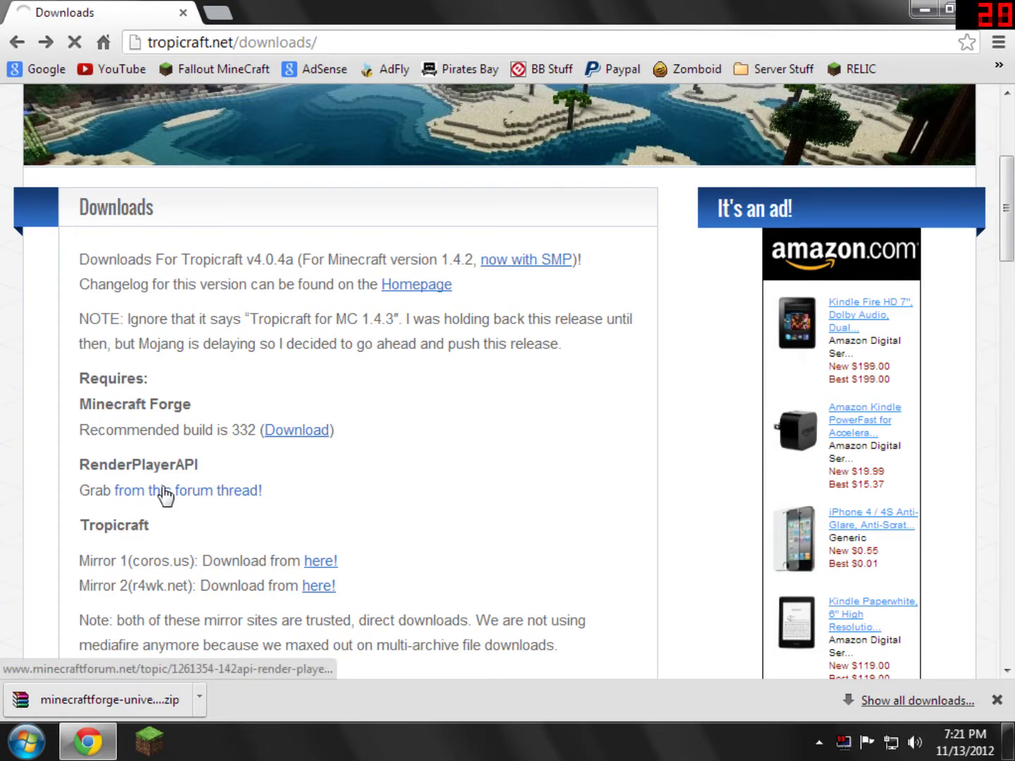
pyautogui.scroll(-8, 156, 478)
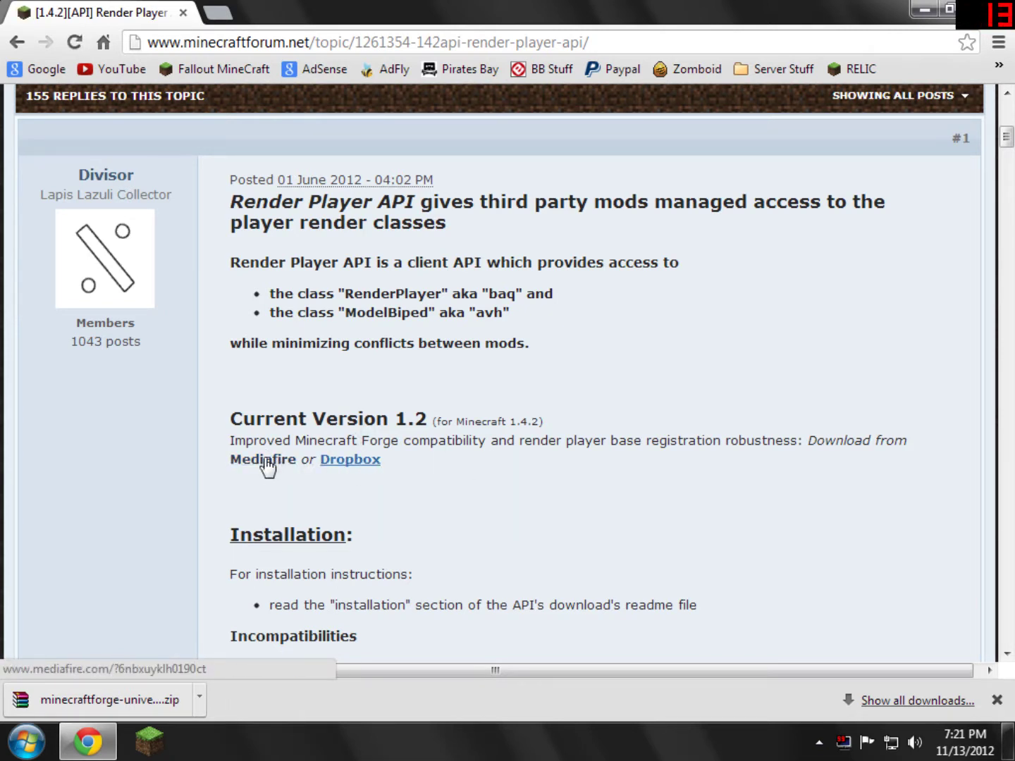
pyautogui.click(264, 460)
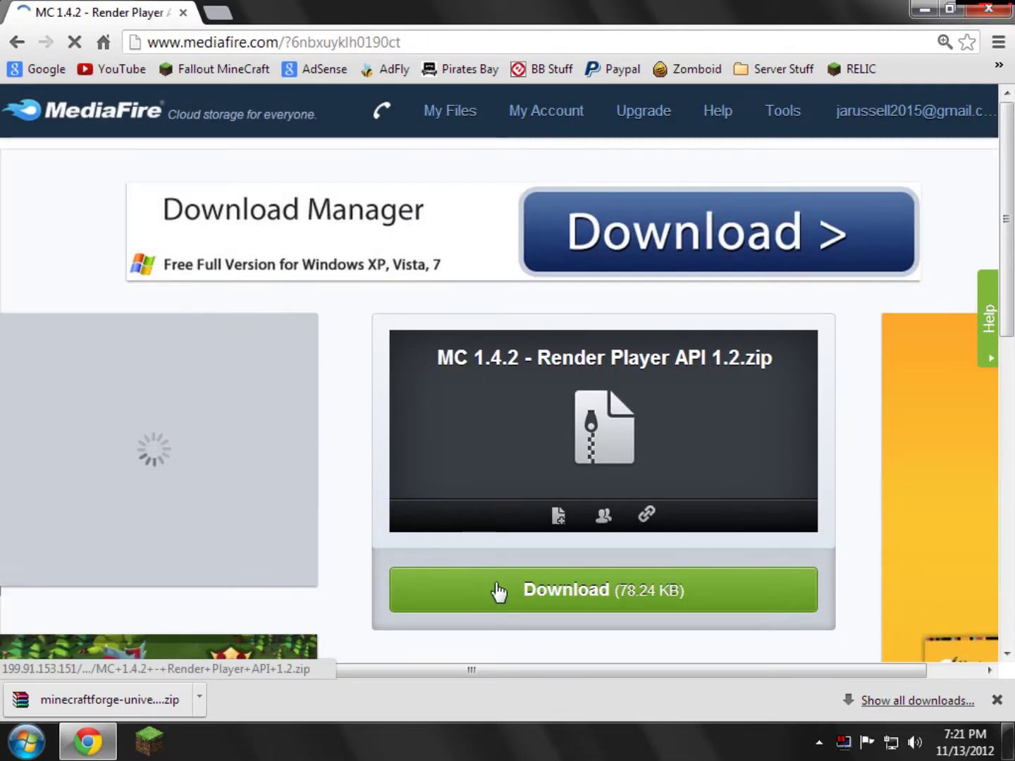
pyautogui.click(495, 588)
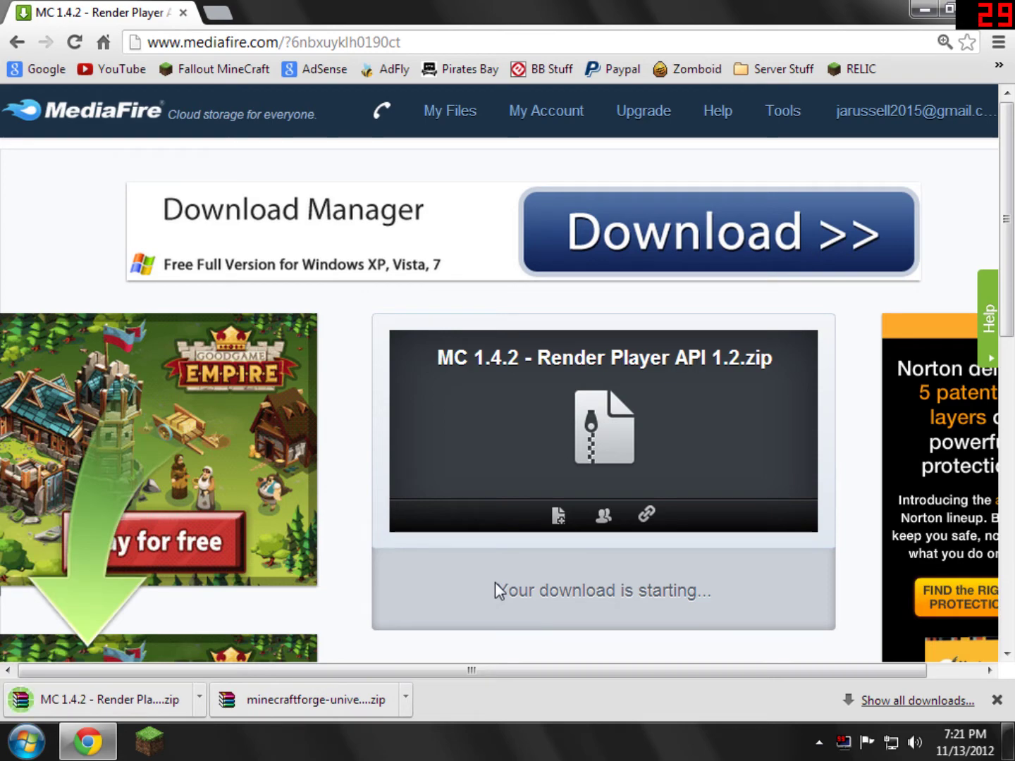
# Step: Go back to the Tropicraft downloads page and download the Tropicraft files from Mirror 1 (coros.us)
pyautogui.click(16, 43)
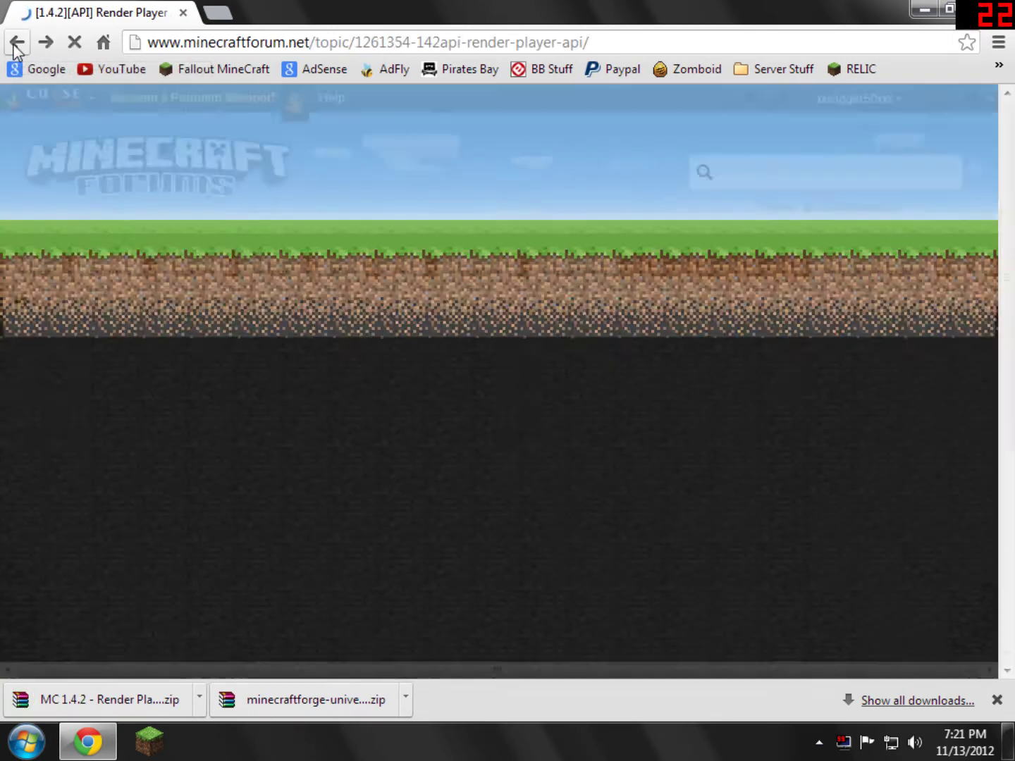
pyautogui.click(16, 44)
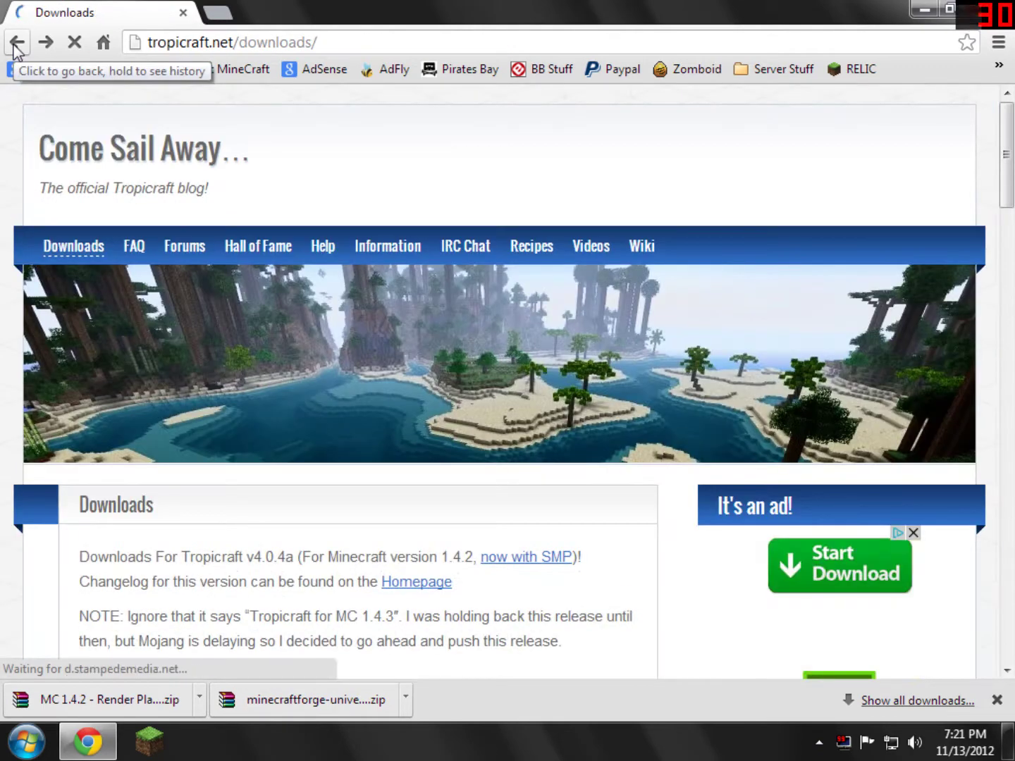
pyautogui.scroll(-3, 113, 193)
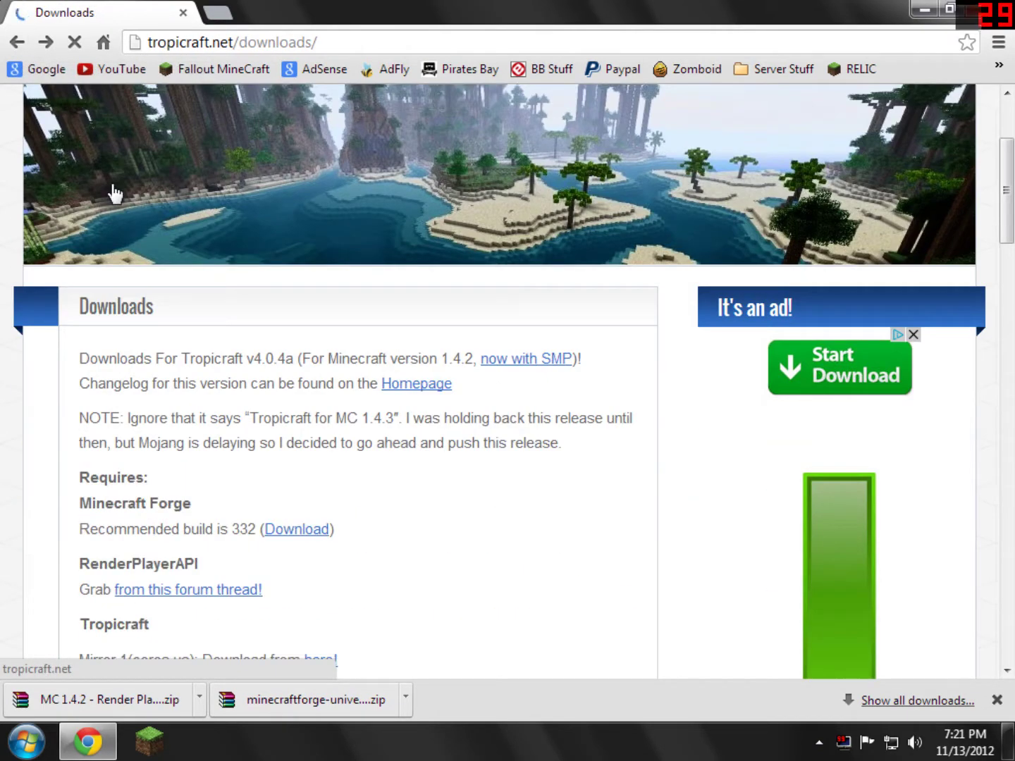
pyautogui.scroll(-2, 112, 192)
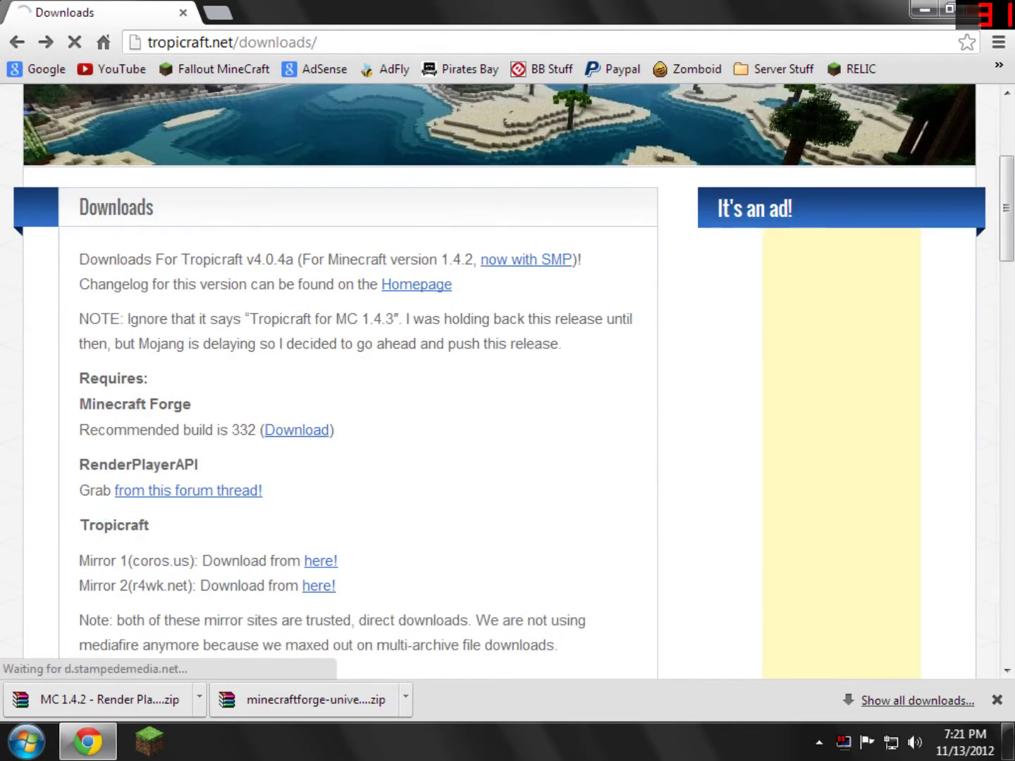
pyautogui.scroll(-2, 113, 479)
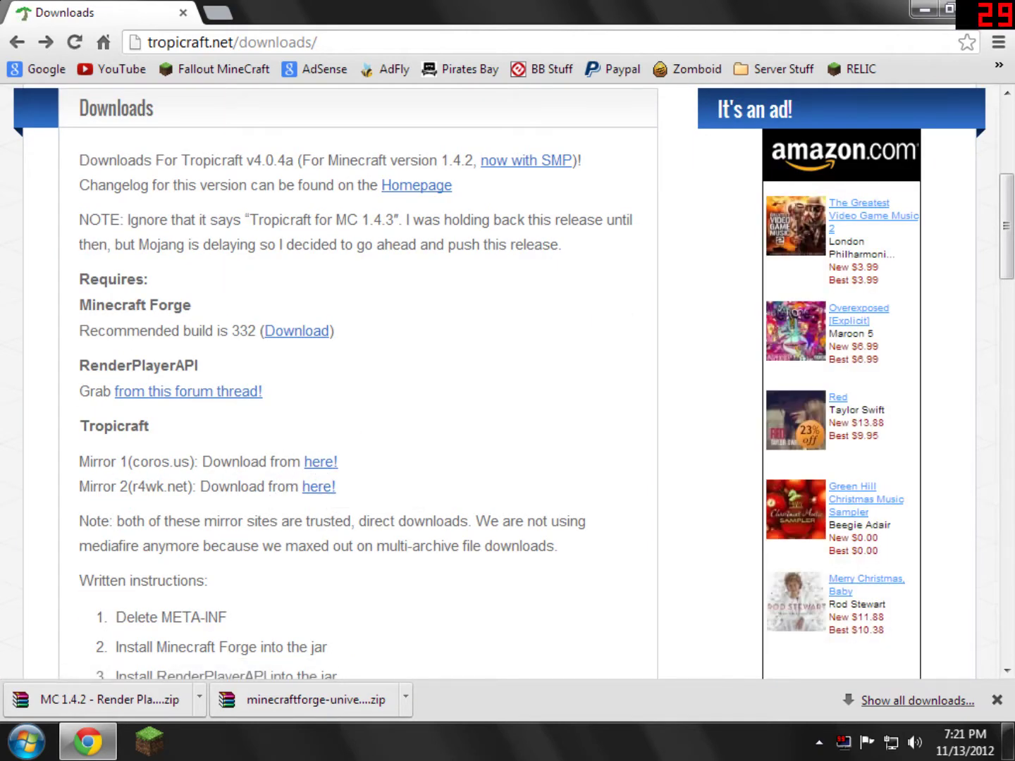
pyautogui.moveTo(79, 427); pyautogui.dragTo(266, 462)
pyautogui.click(268, 463)
pyautogui.click(309, 464)
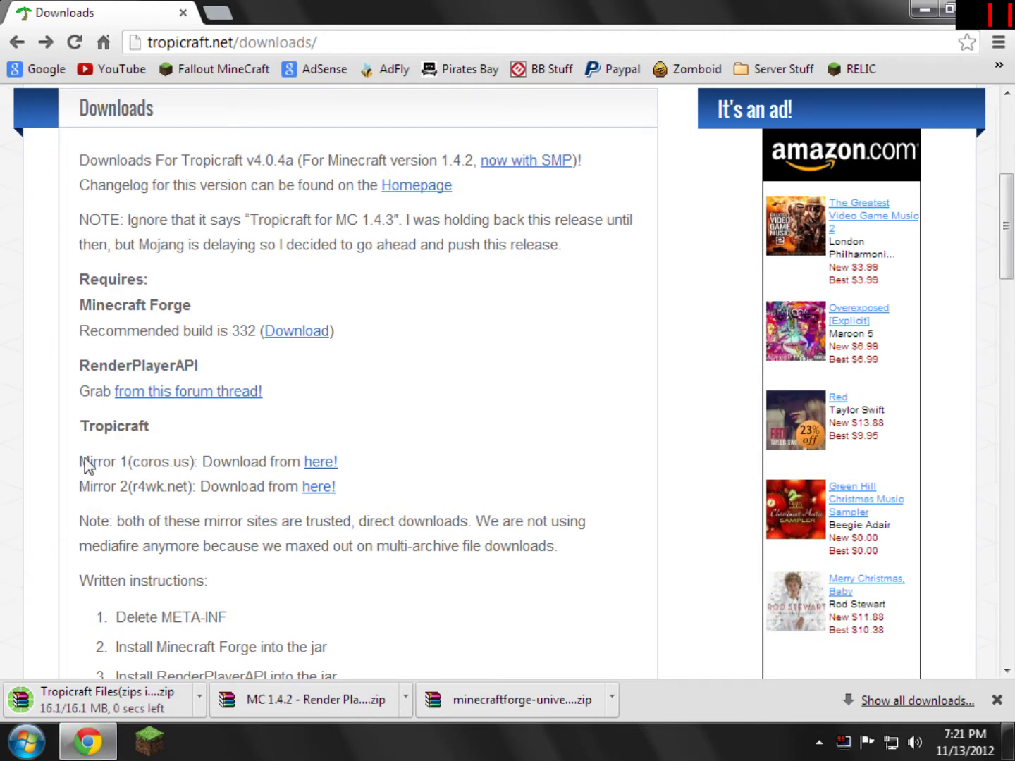
pyautogui.scroll(1, 85, 466)
pyautogui.scroll(3, 90, 441)
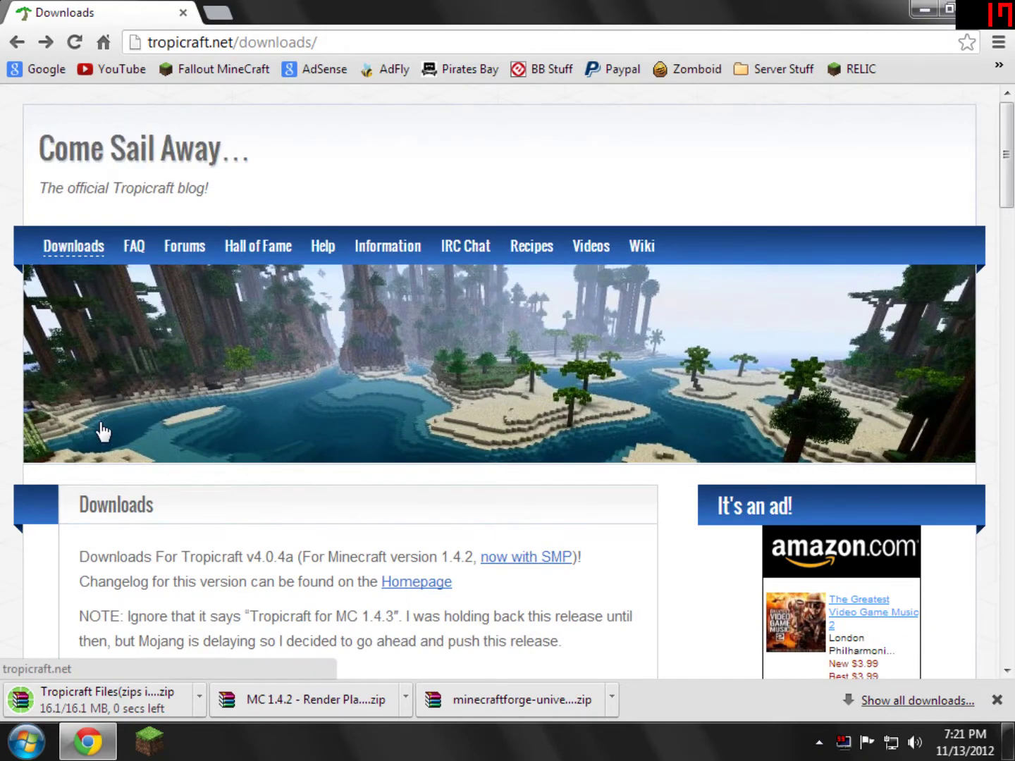
pyautogui.scroll(-7, 92, 438)
pyautogui.scroll(7, 106, 423)
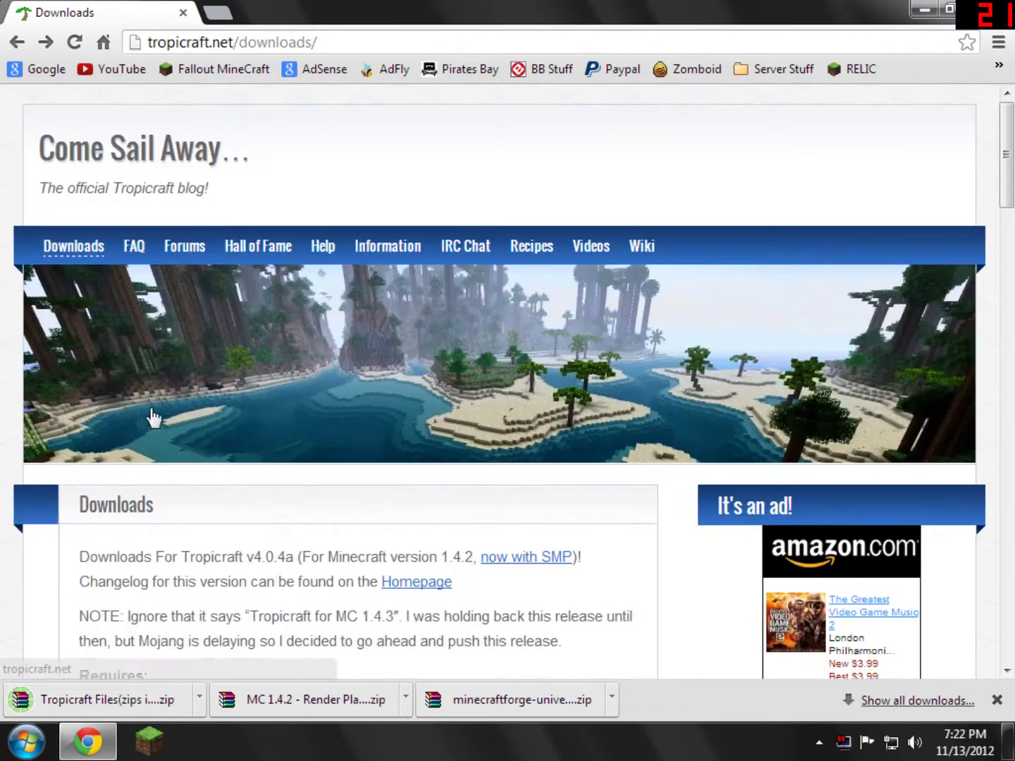
pyautogui.scroll(-5, 507, 522)
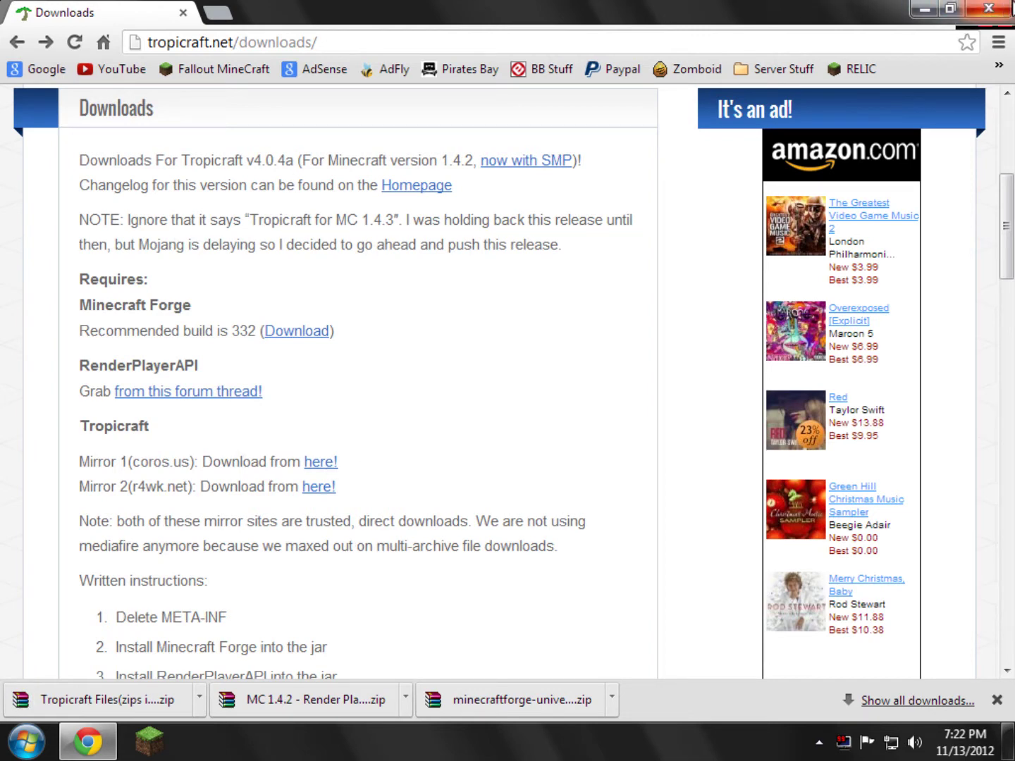
# Step: Close the browser and check the Render Player API, Minecraft Forge and Tropicraft archives on the desktop
pyautogui.click(989, 9)
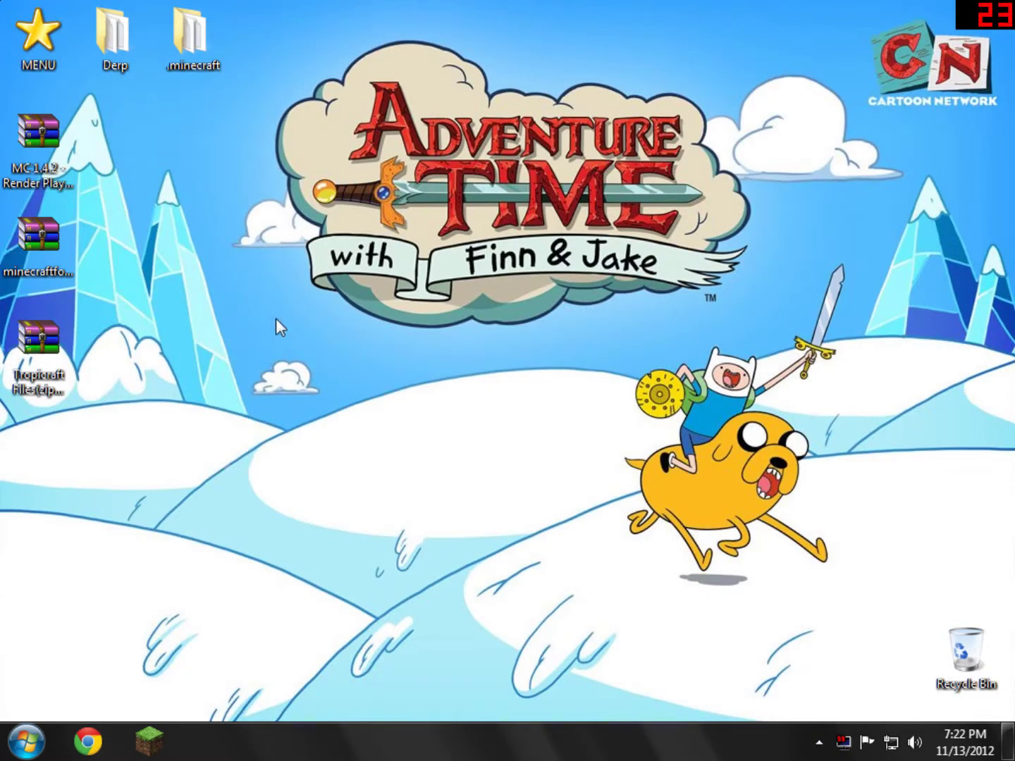
pyautogui.click(9, 149)
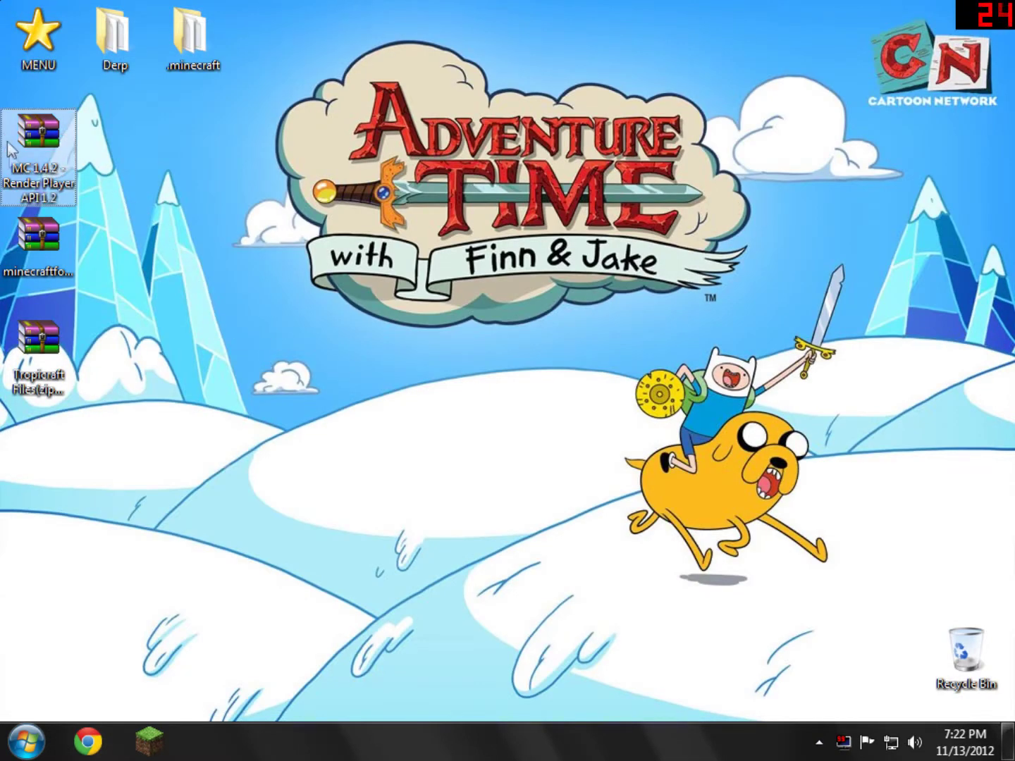
pyautogui.press('Down')
pyautogui.press('Up')
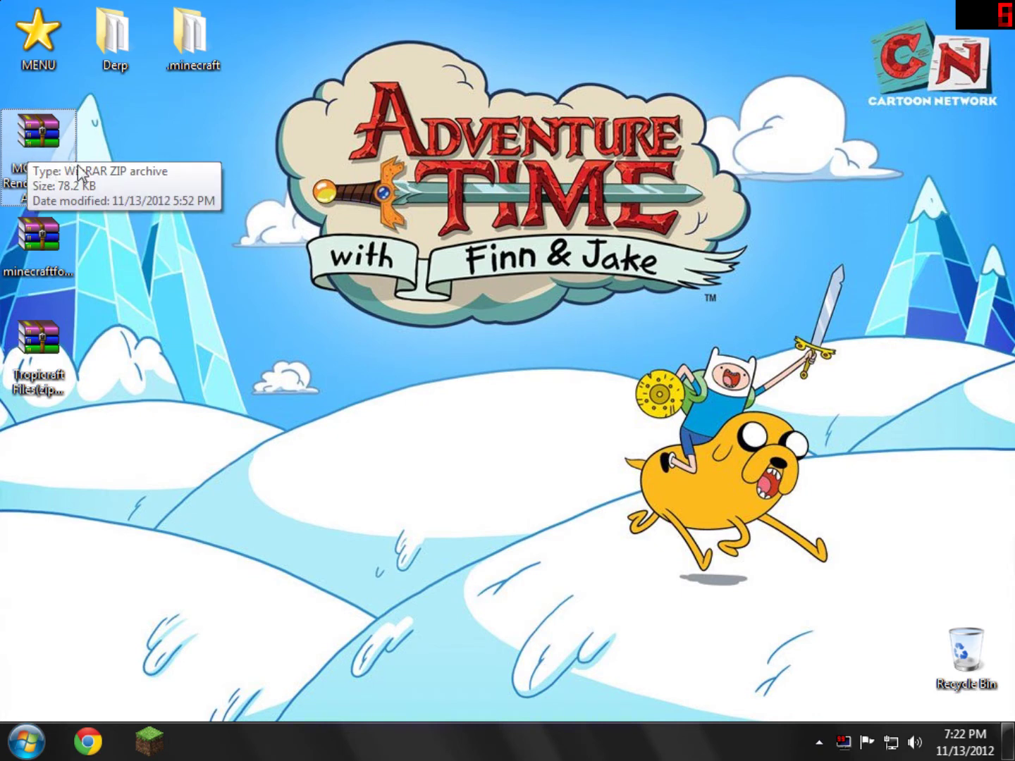
pyautogui.click(39, 247)
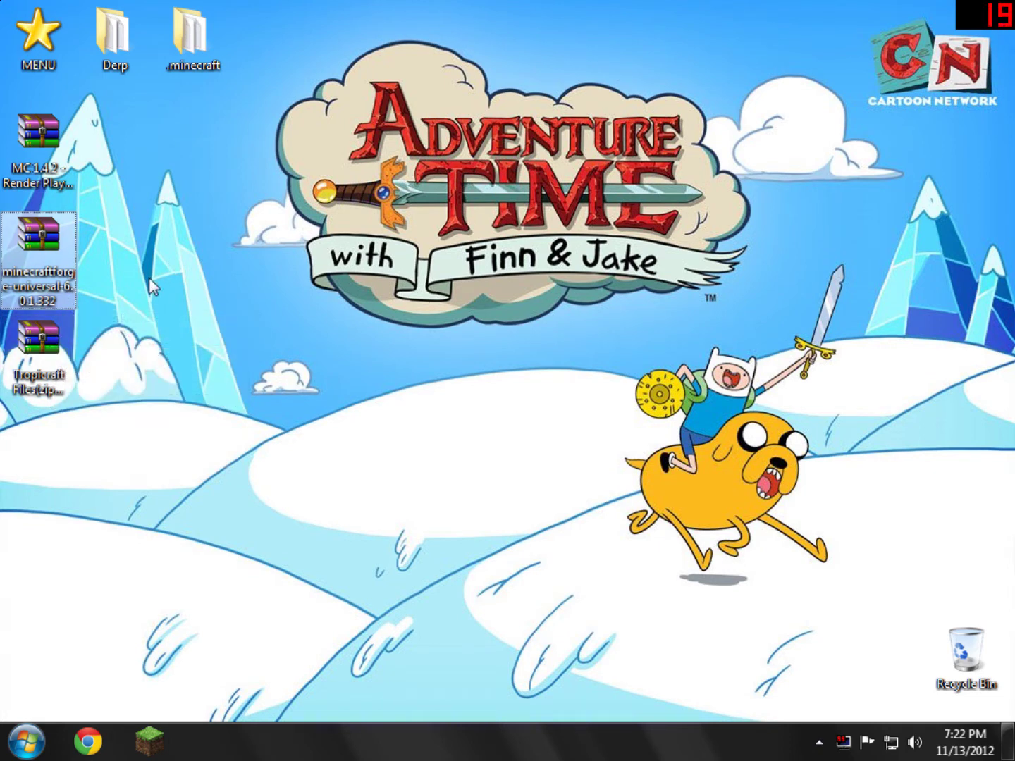
pyautogui.click(47, 371)
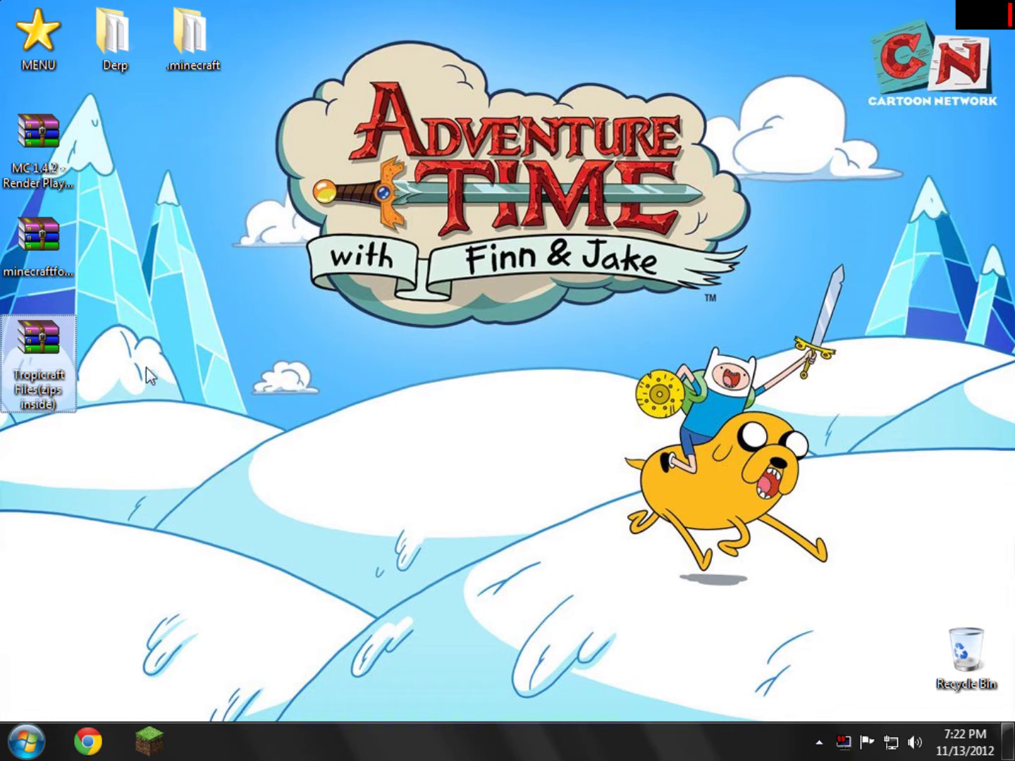
# Step: Open the .minecraft folder inside %appdata%, widening and repositioning the Explorer window
pyautogui.click(26, 740)
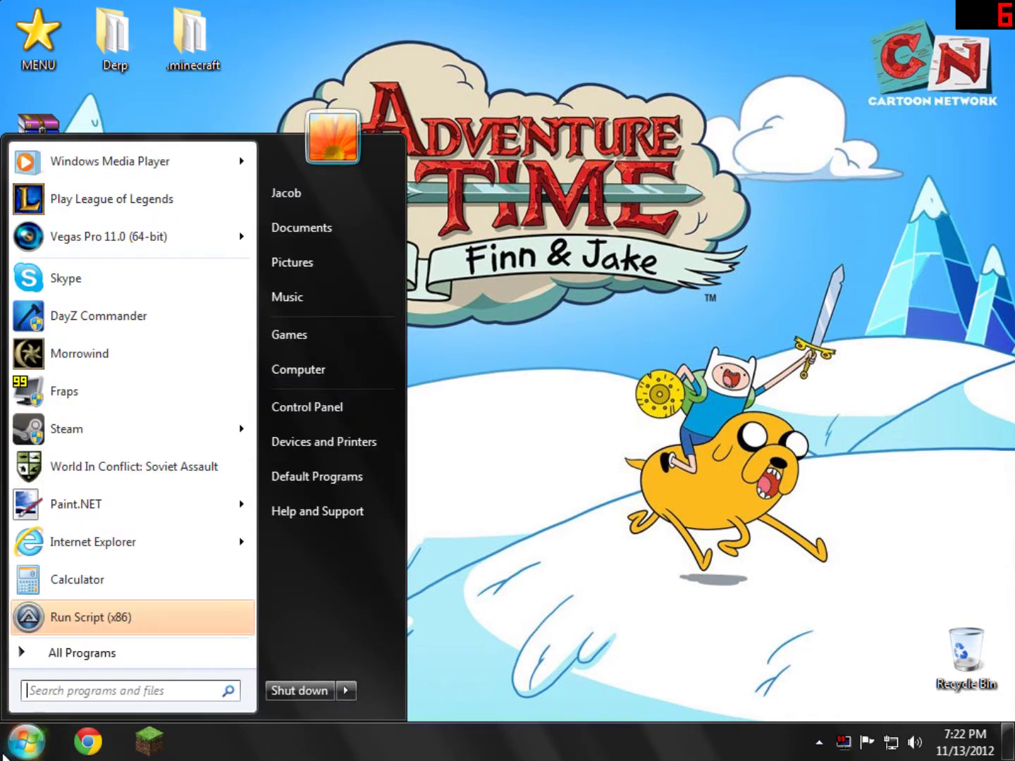
pyautogui.write('%appdata%')
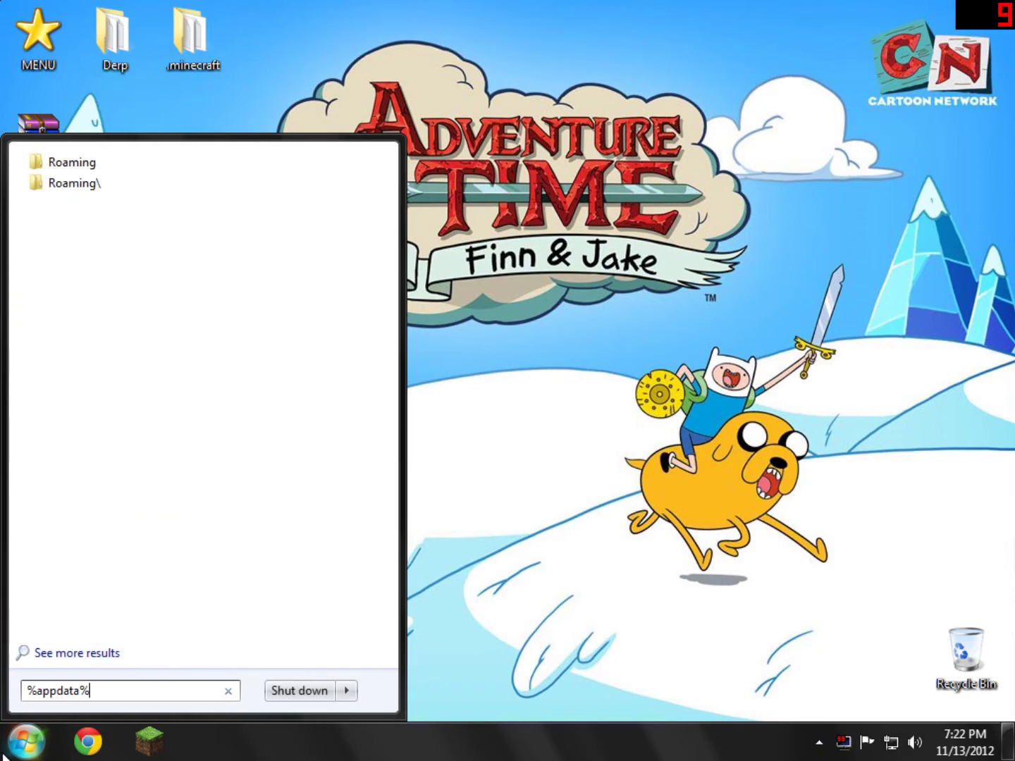
pyautogui.press('Return')
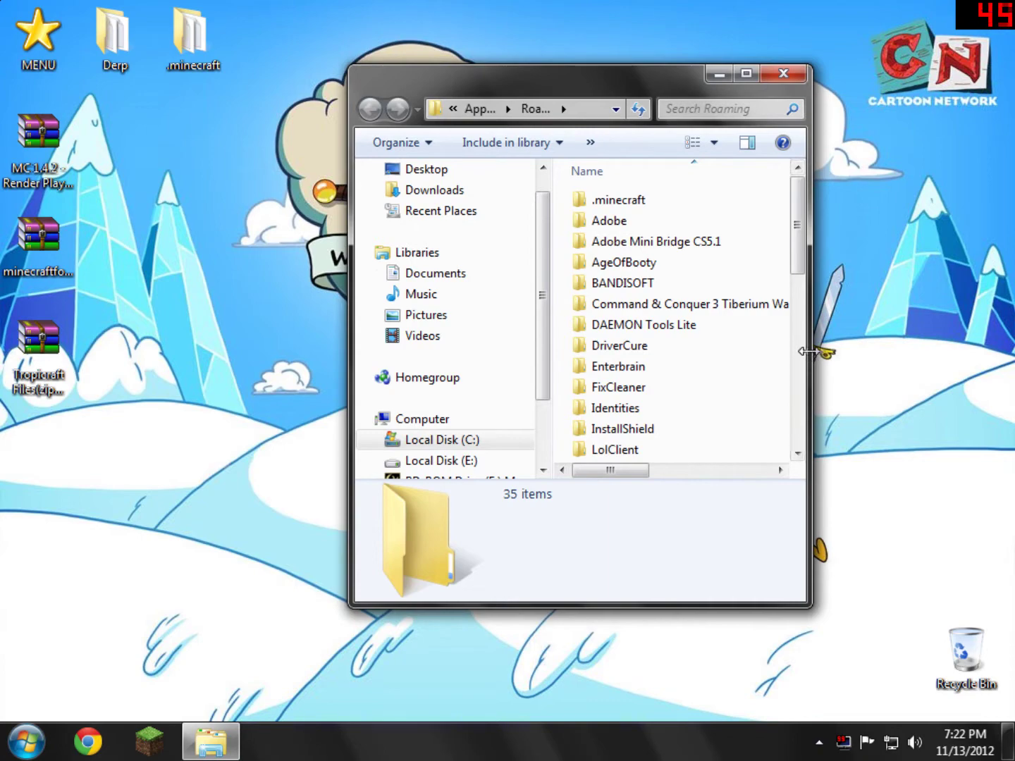
pyautogui.moveTo(809, 350); pyautogui.dragTo(961, 350)
pyautogui.moveTo(631, 90); pyautogui.dragTo(494, 65)
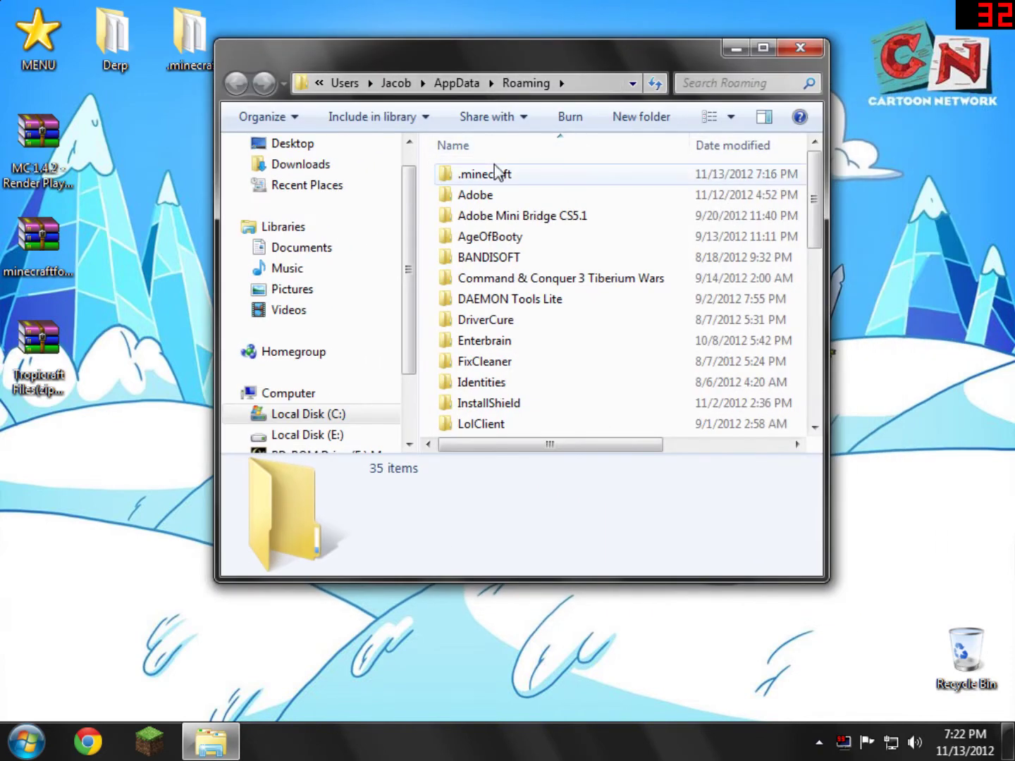
pyautogui.click(488, 177)
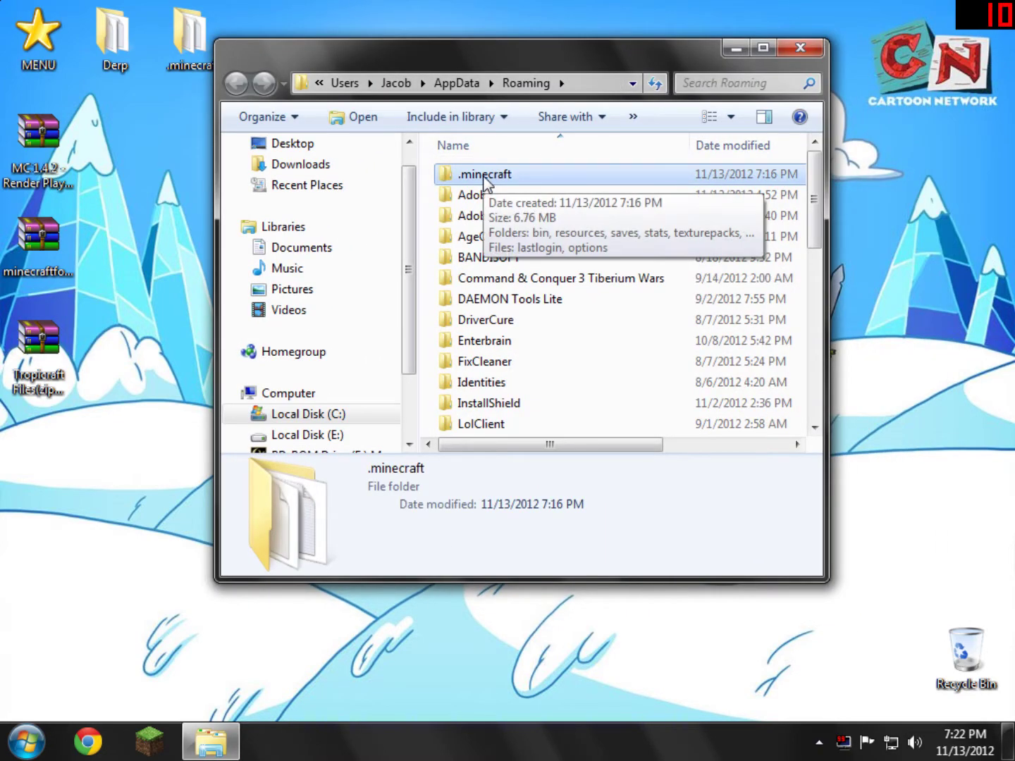
pyautogui.doubleClick(486, 177)
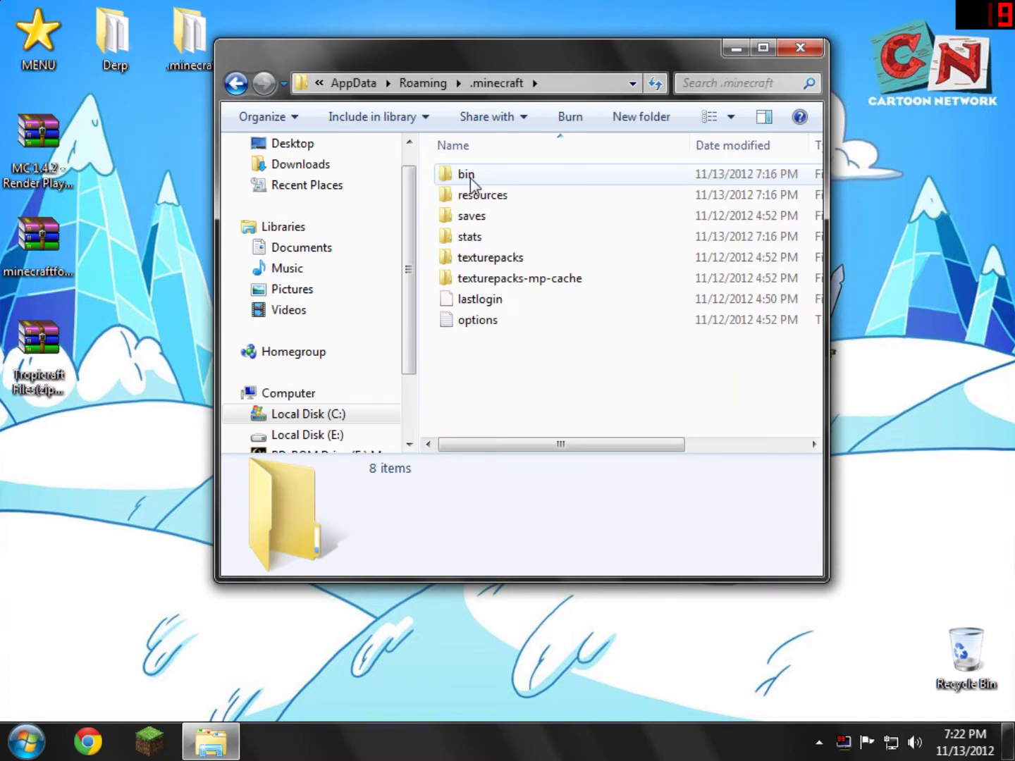
# Step: Open the minecraft jar file from the bin folder with WinRAR archiver and reposition its window
pyautogui.doubleClick(470, 176)
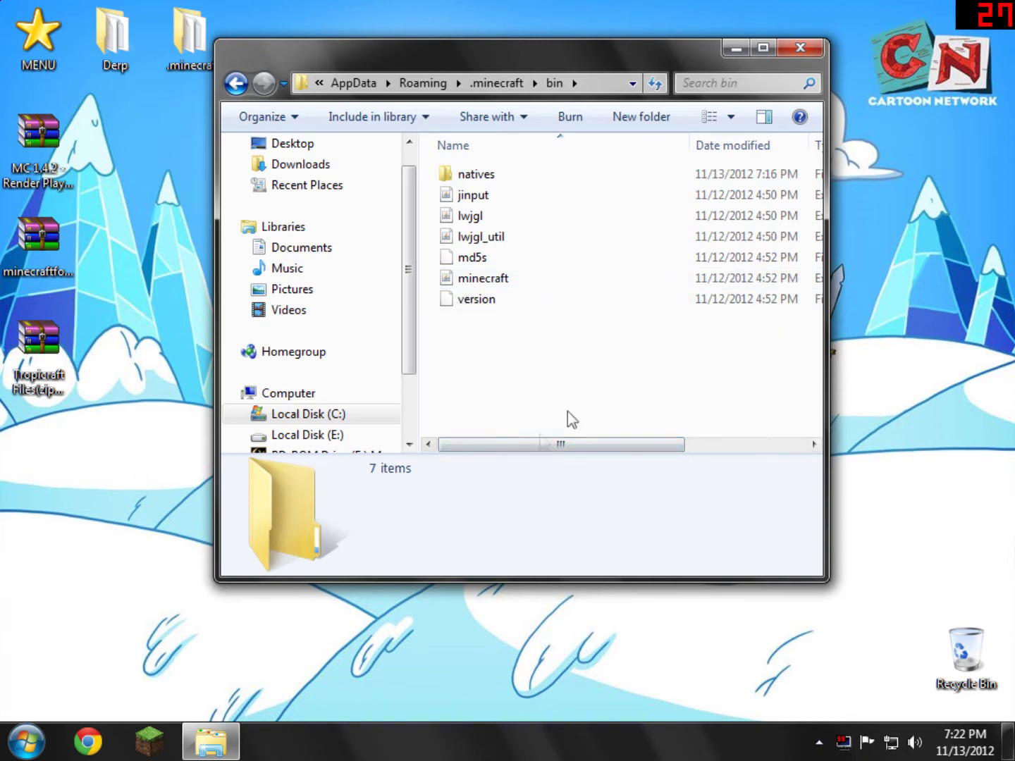
pyautogui.click(492, 281)
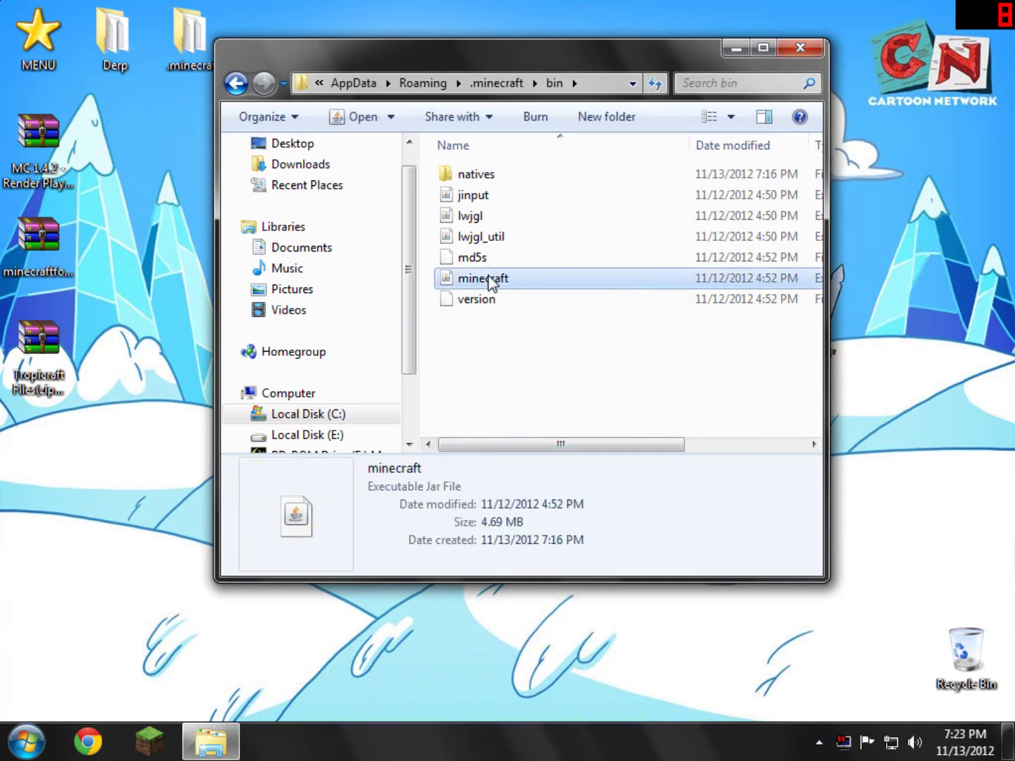
pyautogui.rightClick(492, 280)
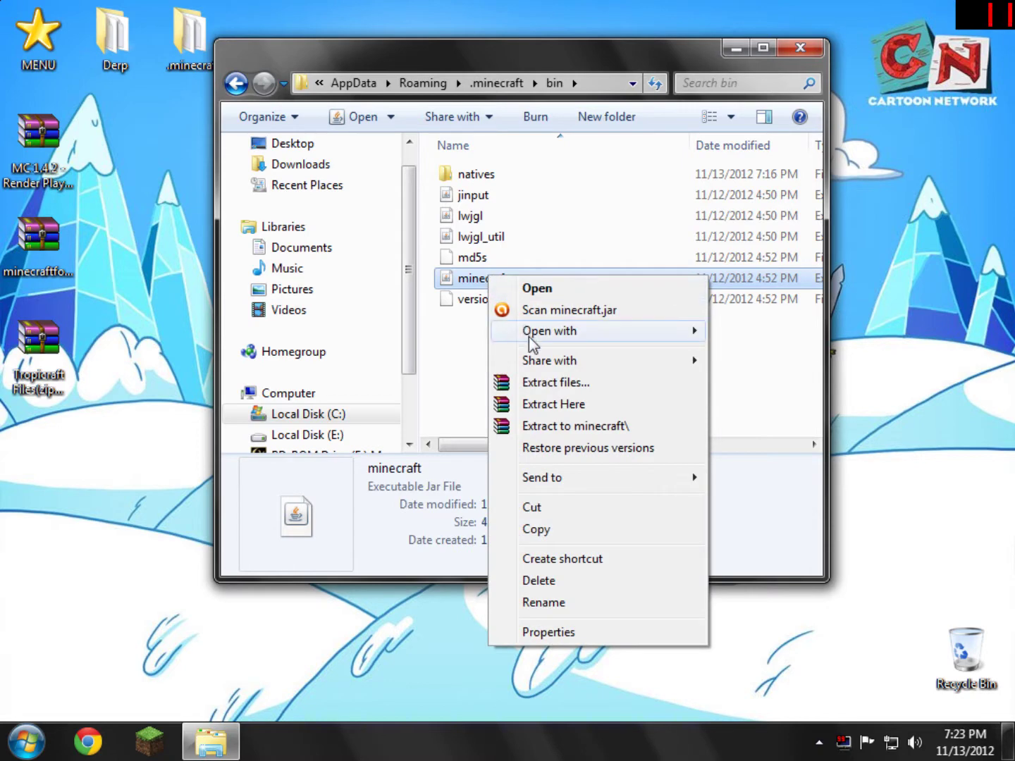
pyautogui.moveTo(530, 340)
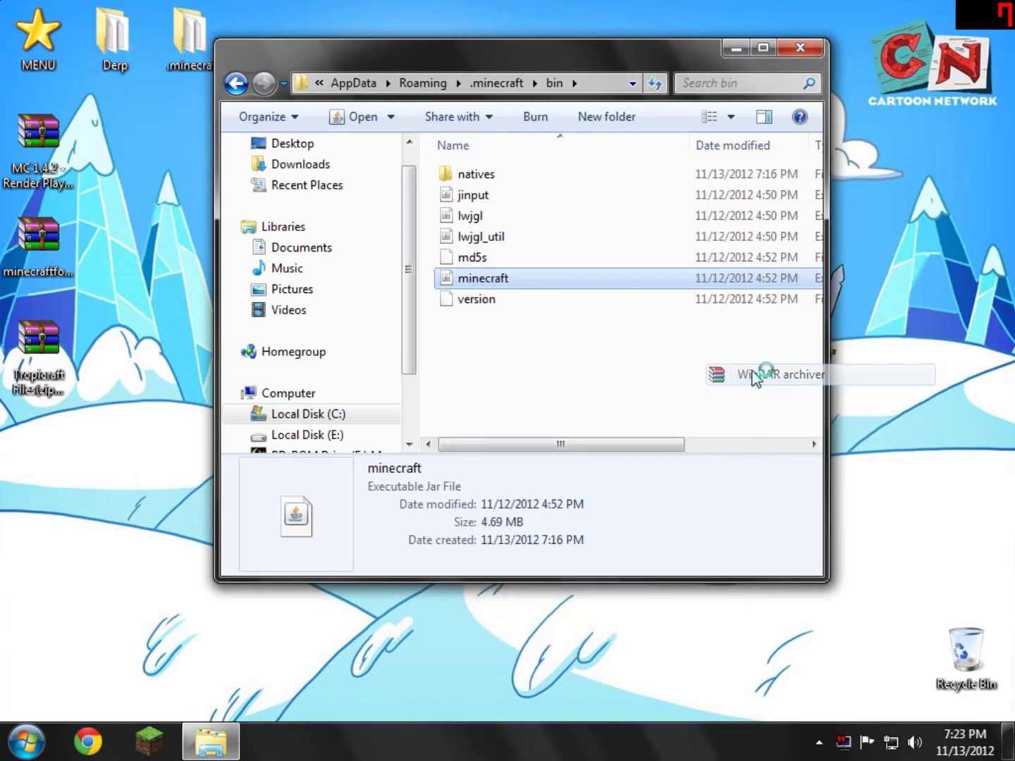
pyautogui.moveTo(622, 348); pyautogui.dragTo(723, 156)
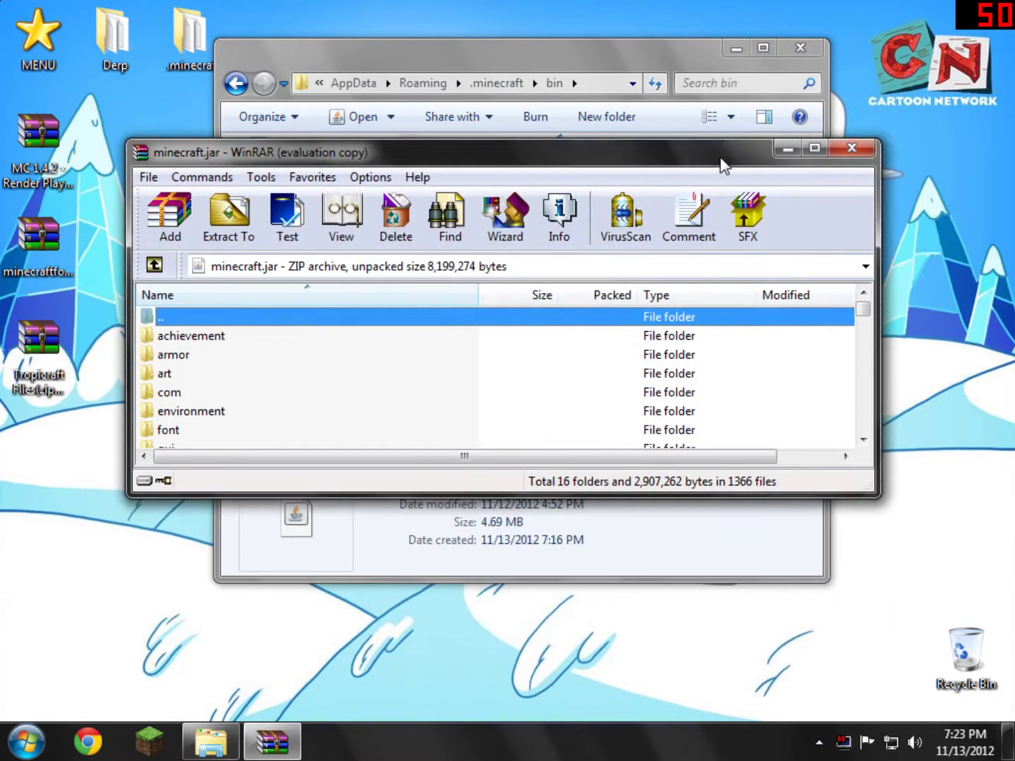
# Step: Delete the META-INF folder from minecraft.jar and confirm the deletion
pyautogui.click(632, 335)
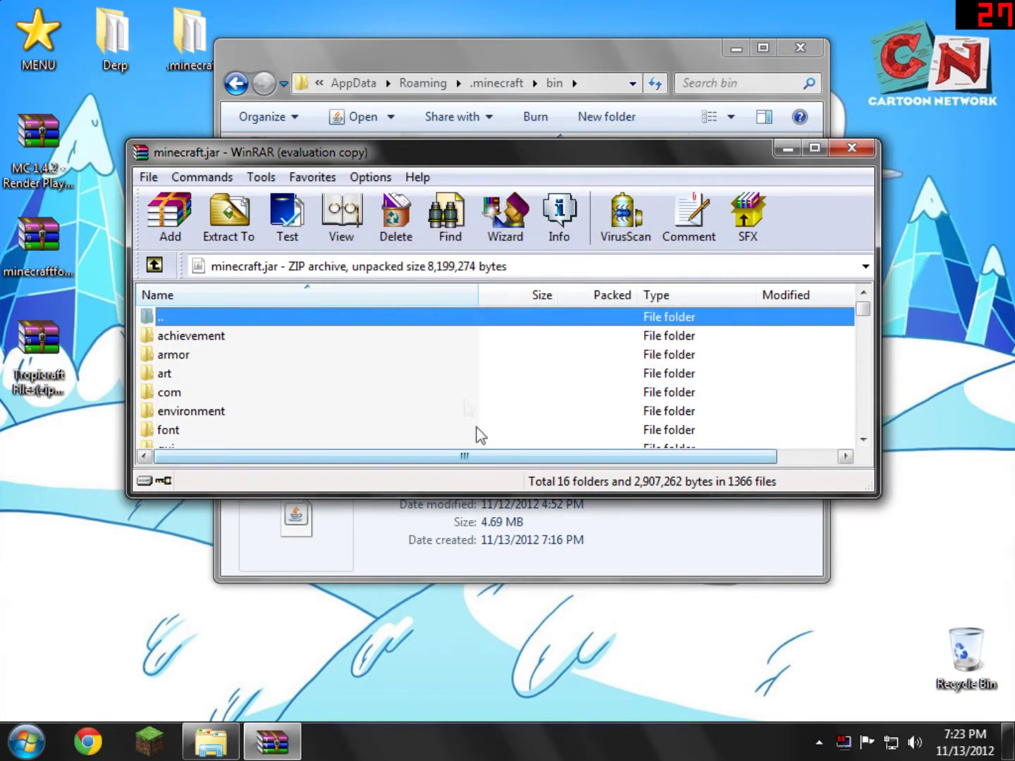
pyautogui.scroll(-1, 459, 395)
pyautogui.scroll(-1, 454, 379)
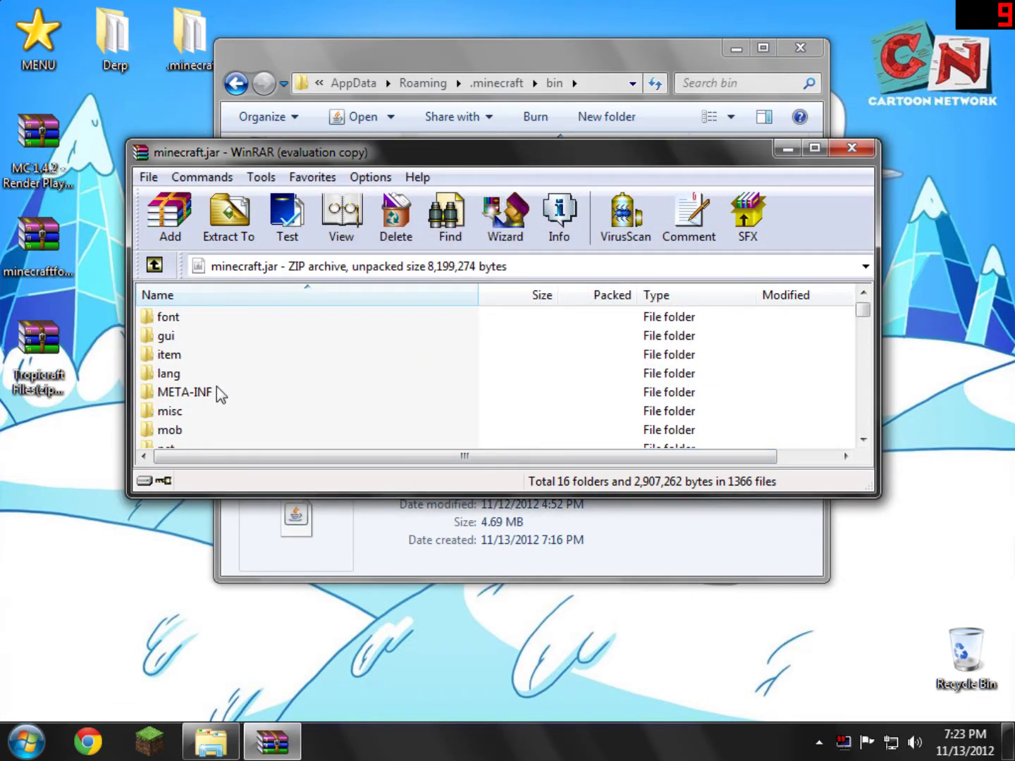
pyautogui.click(182, 397)
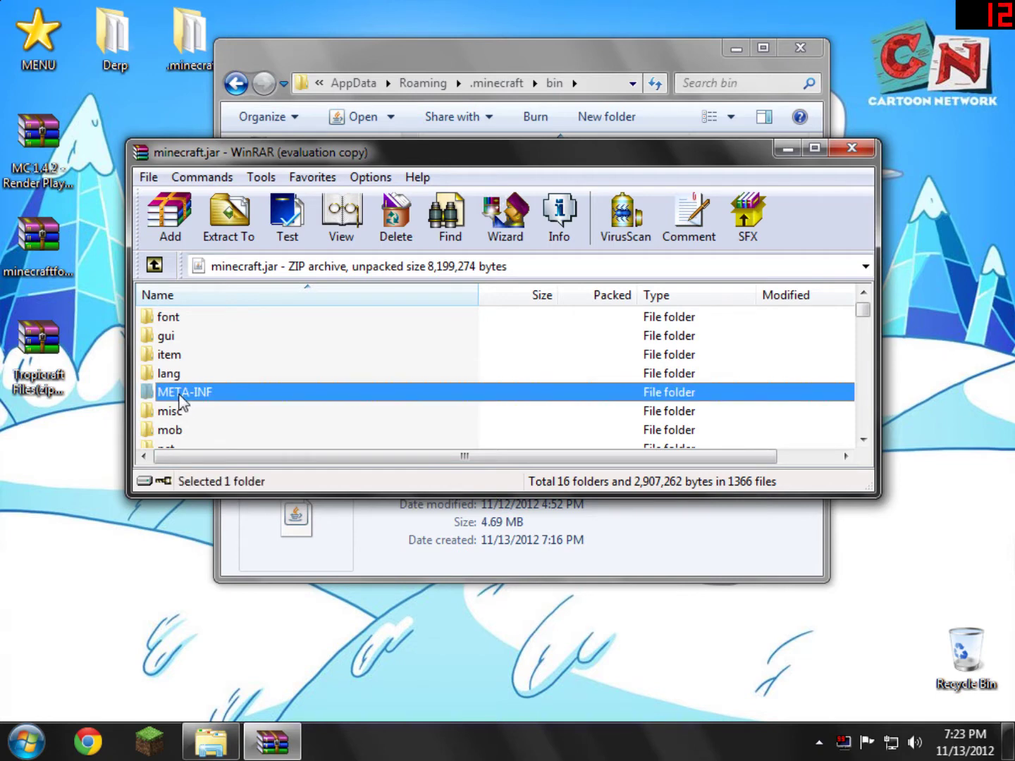
pyautogui.rightClick(181, 396)
pyautogui.click(255, 146)
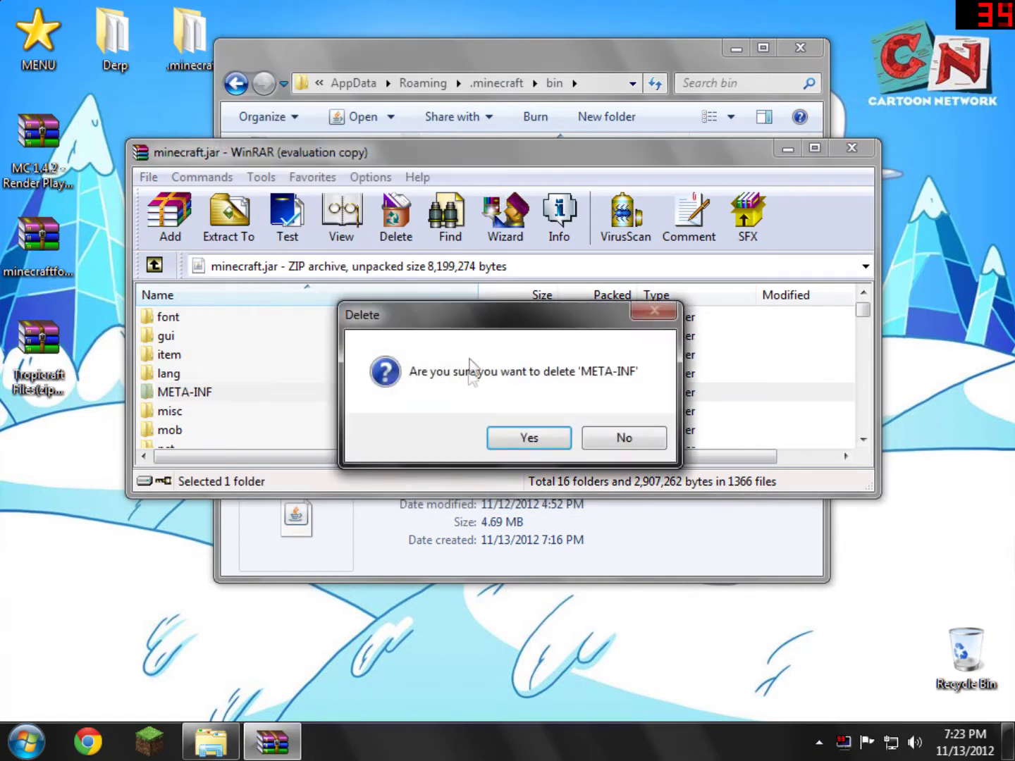
pyautogui.click(528, 440)
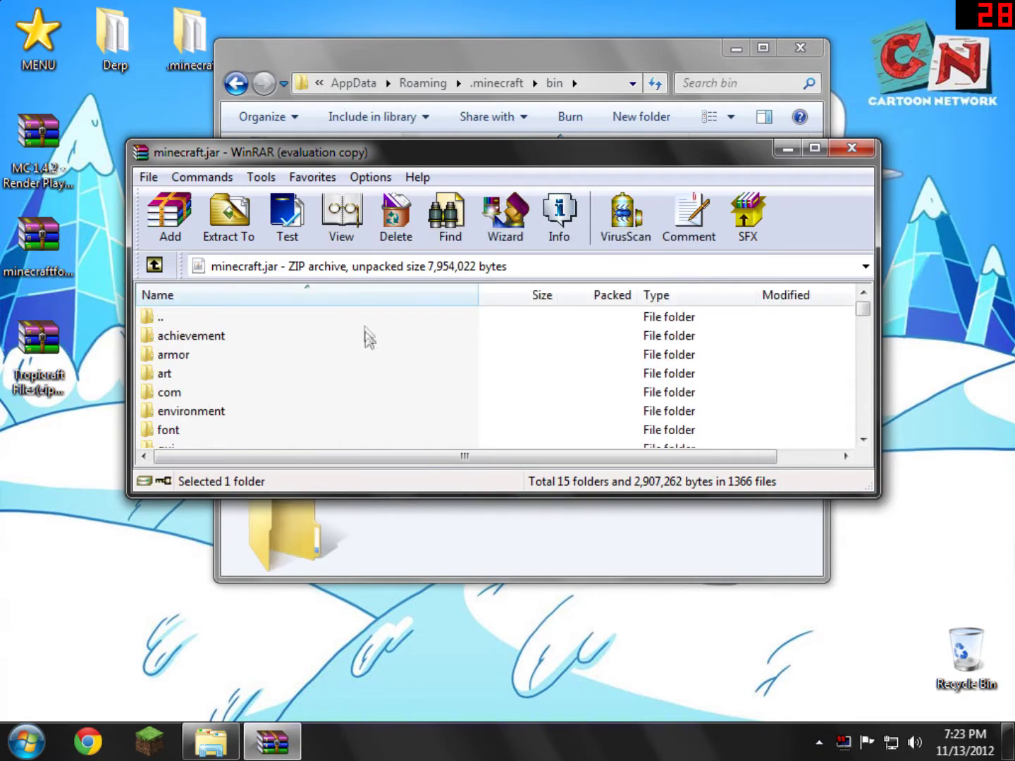
# Step: Move the minecraft.jar window higher and open the minecraftforge-universal-6.0.1.332 archive from the desktop
pyautogui.moveTo(531, 146); pyautogui.dragTo(527, 34)
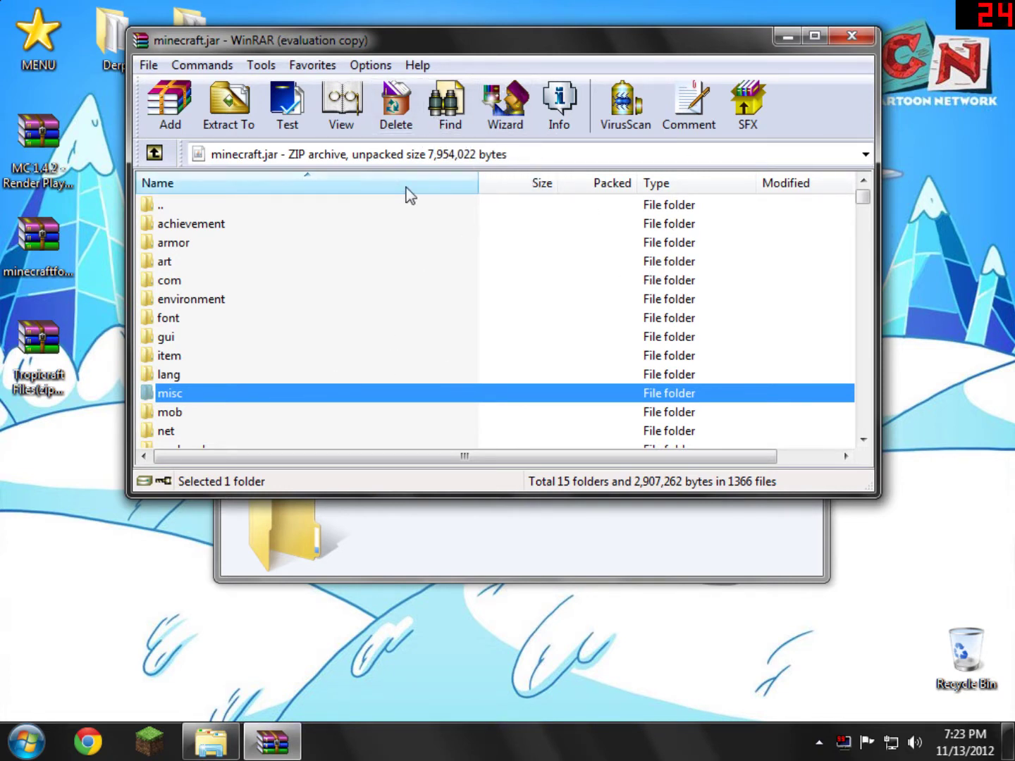
pyautogui.click(38, 225)
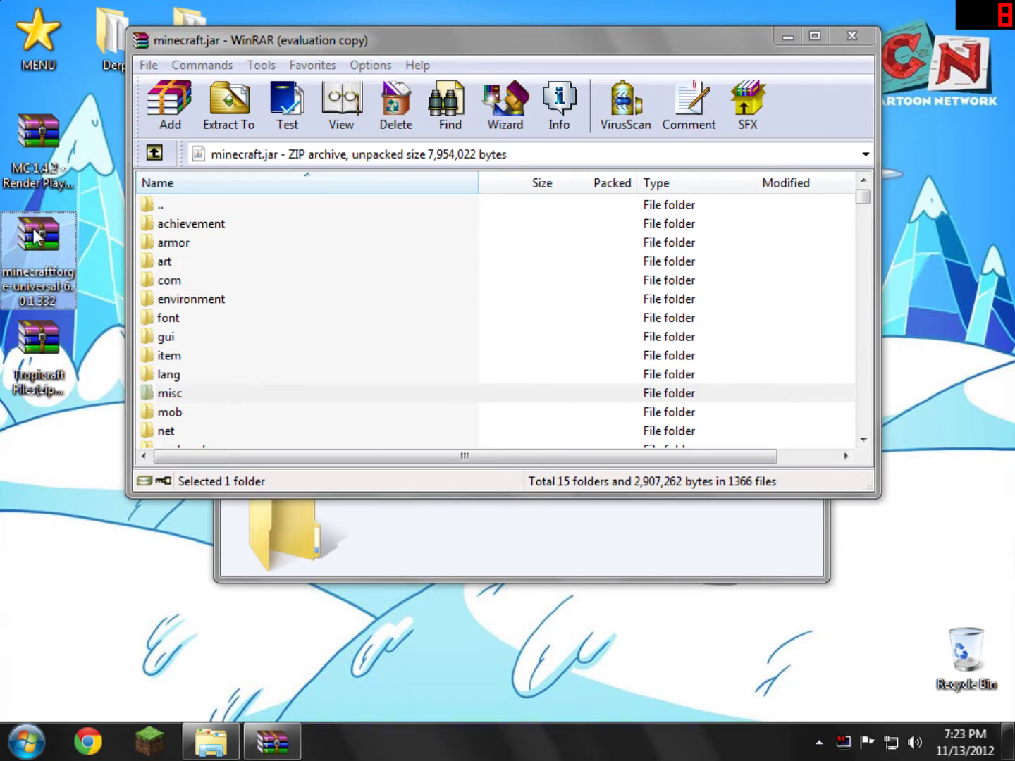
pyautogui.doubleClick(39, 234)
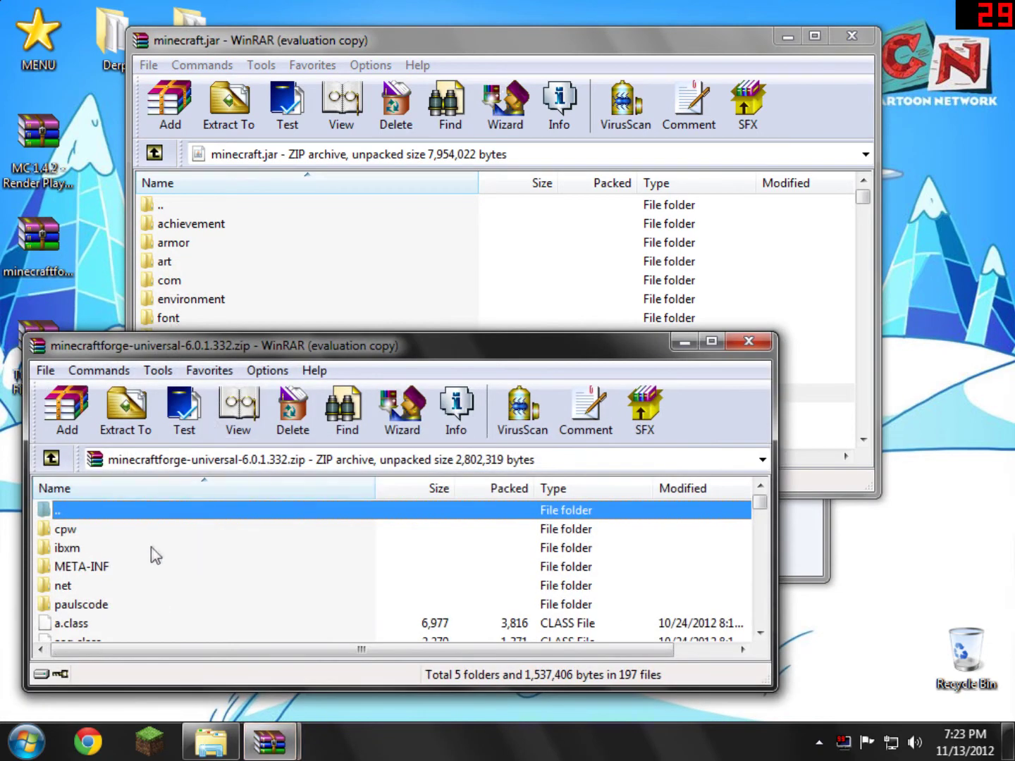
# Step: Add all files and folders of the Minecraft Forge archive to minecraft.jar with the default archive settings, and close the Forge archive
pyautogui.click(504, 525)
pyautogui.click(81, 566)
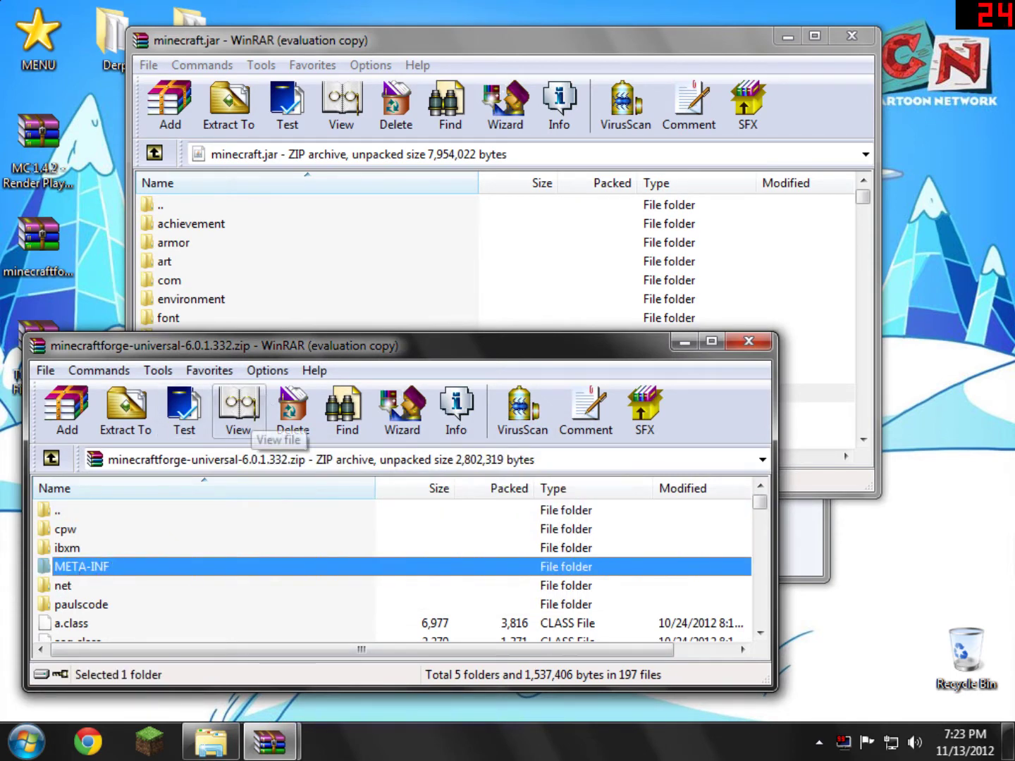
pyautogui.rightClick(132, 548)
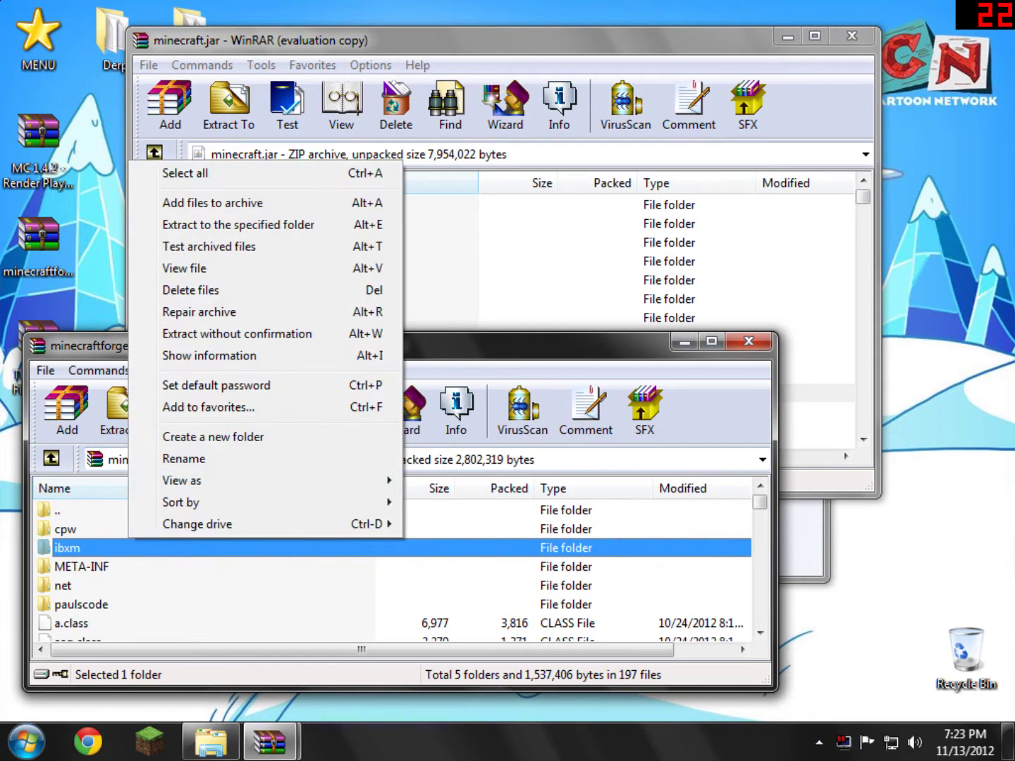
pyautogui.click(253, 173)
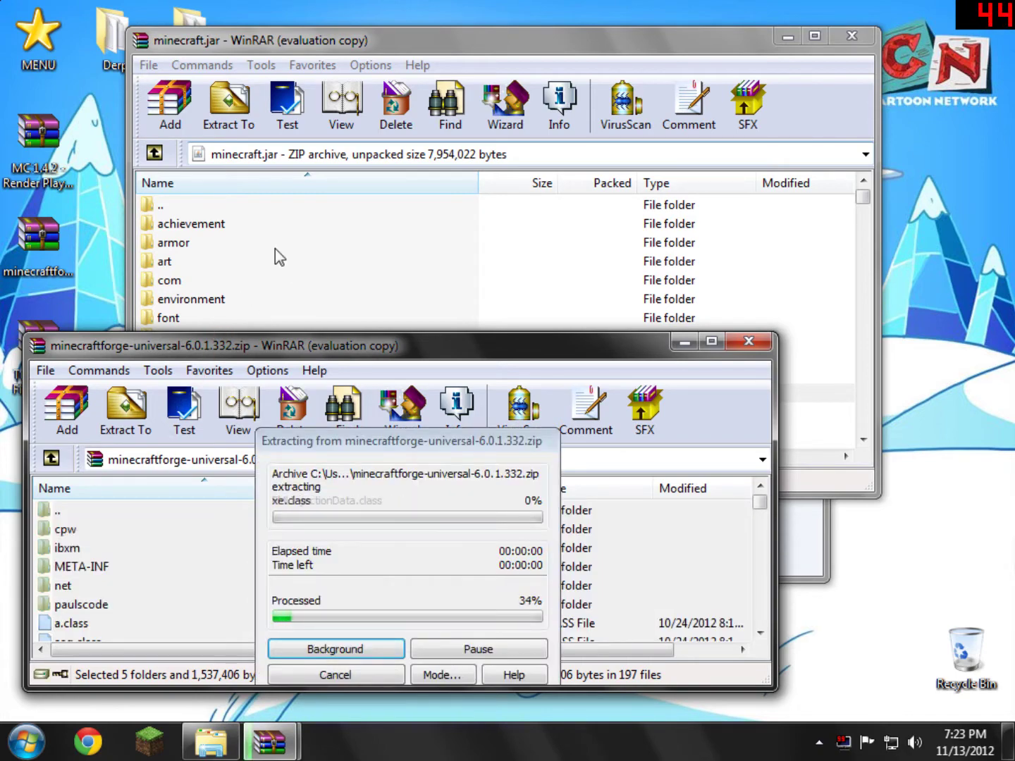
pyautogui.click(538, 435)
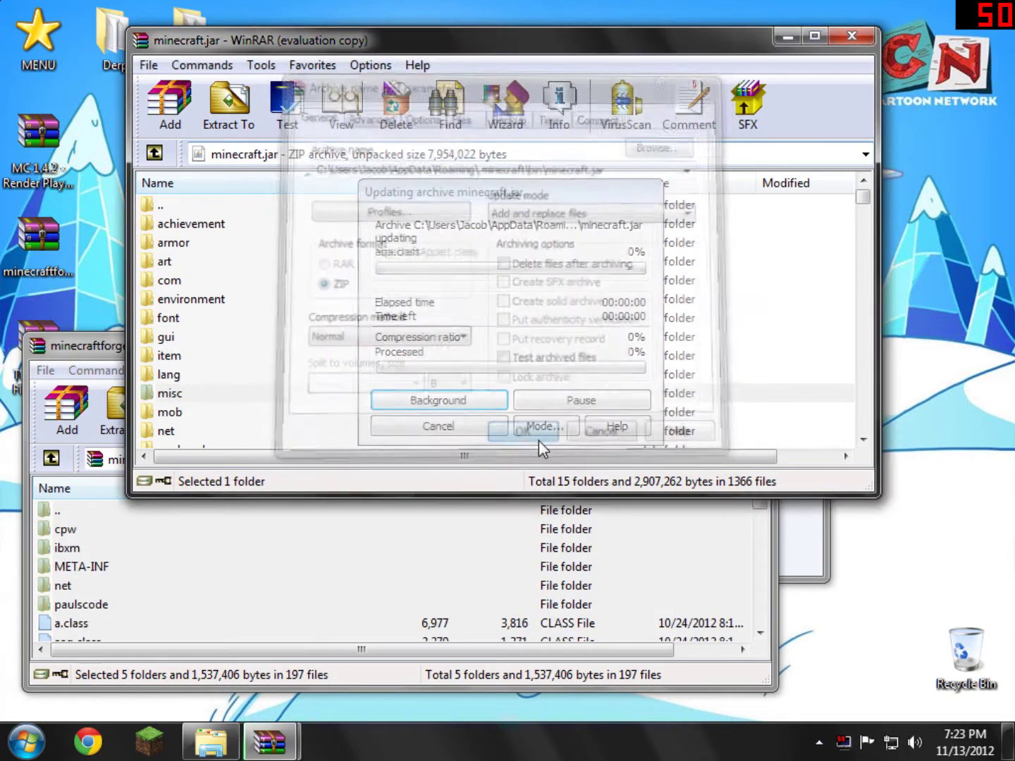
pyautogui.click(57, 271)
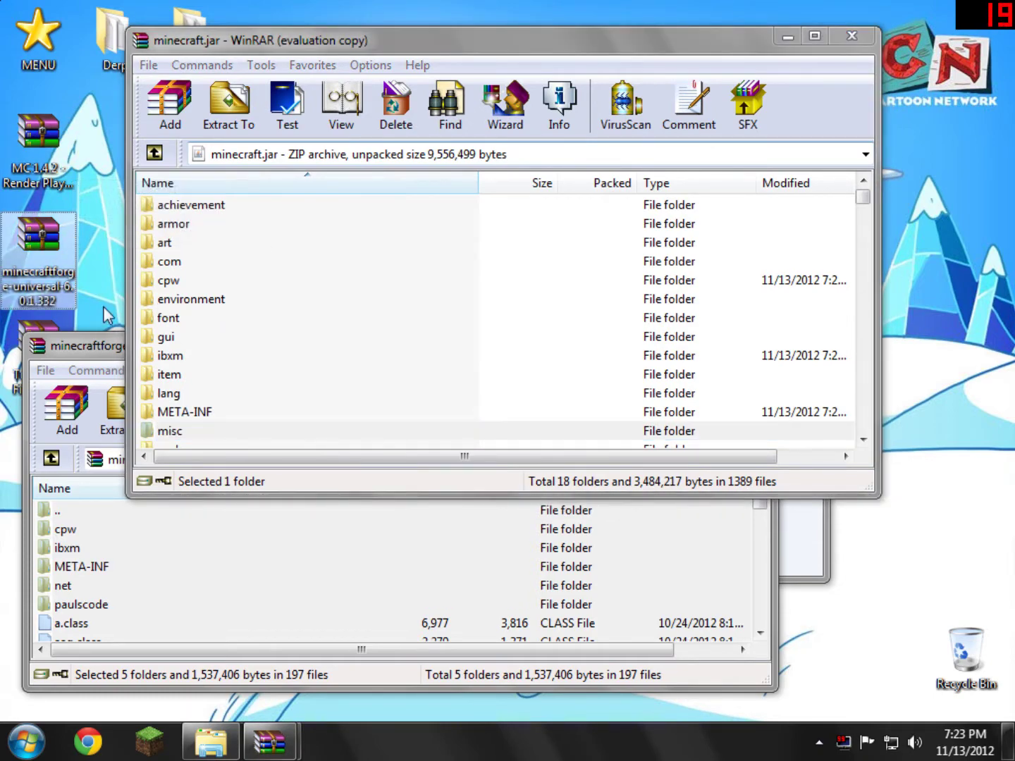
pyautogui.click(103, 346)
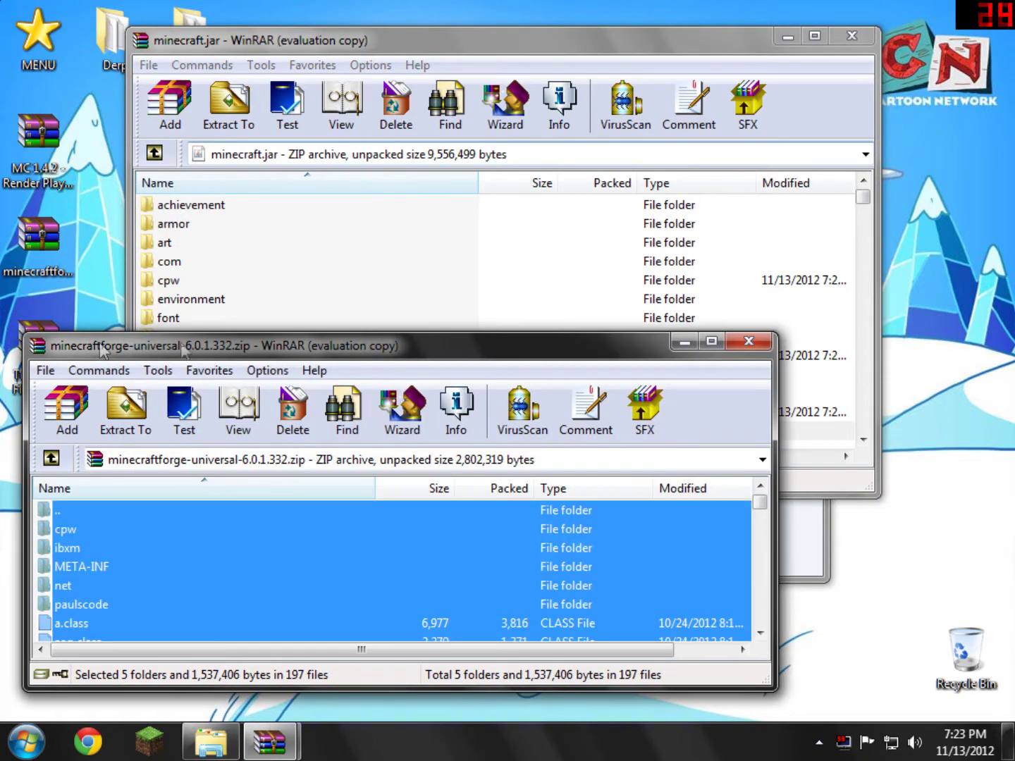
pyautogui.click(752, 346)
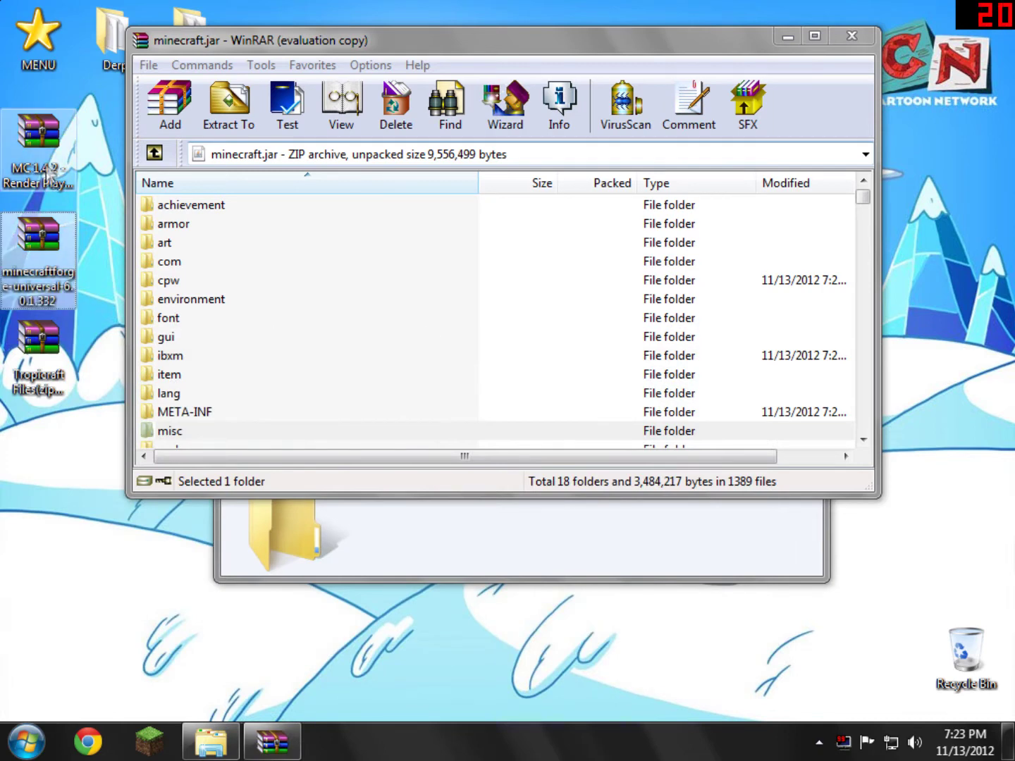
# Step: Open the MC 1.4.2 - Render Player API 1.2 archive from the desktop, dismiss the licence reminder and place its window below the minecraft.jar file list
pyautogui.click(47, 158)
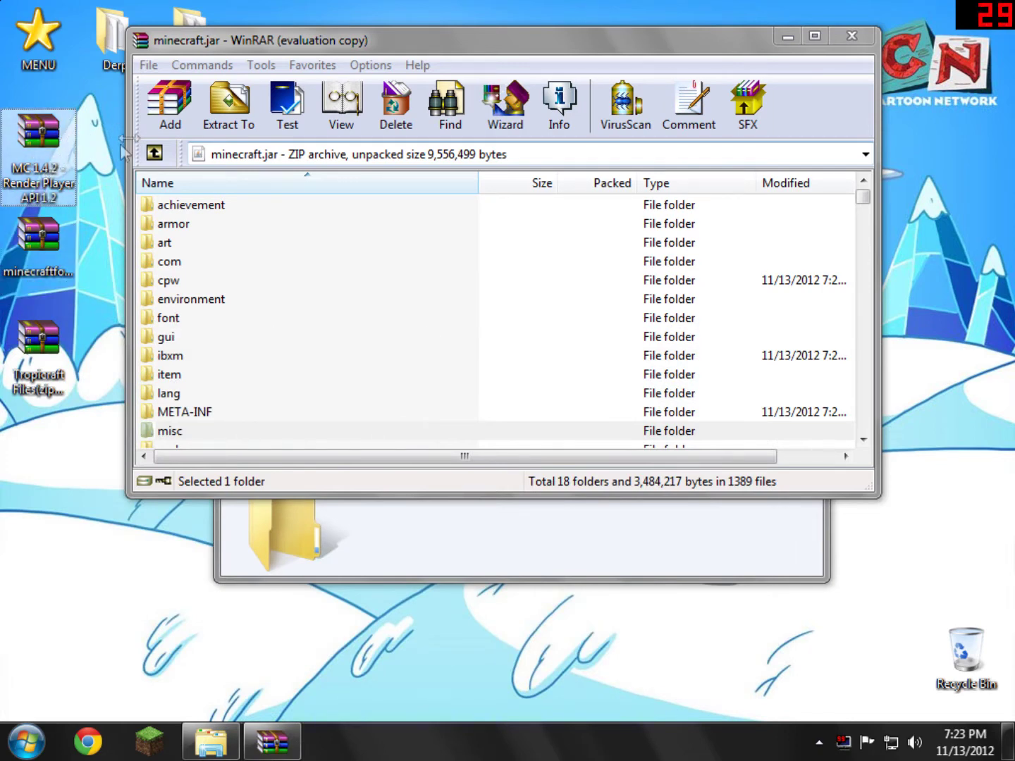
pyautogui.doubleClick(39, 155)
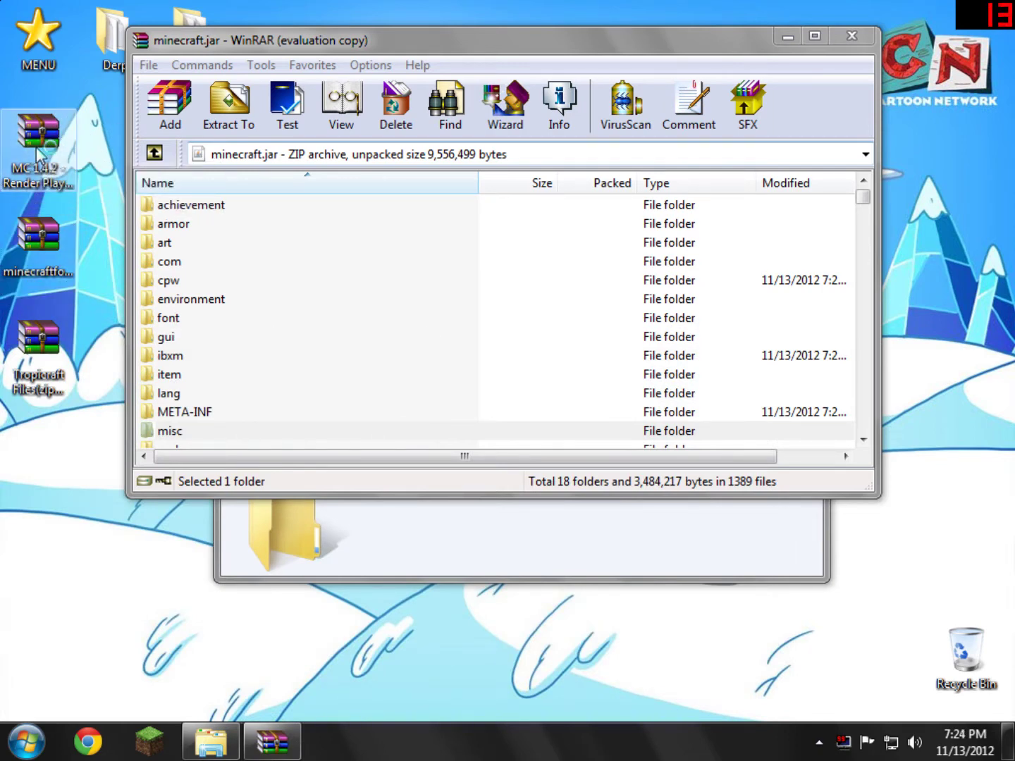
pyautogui.moveTo(198, 134); pyautogui.dragTo(195, 363)
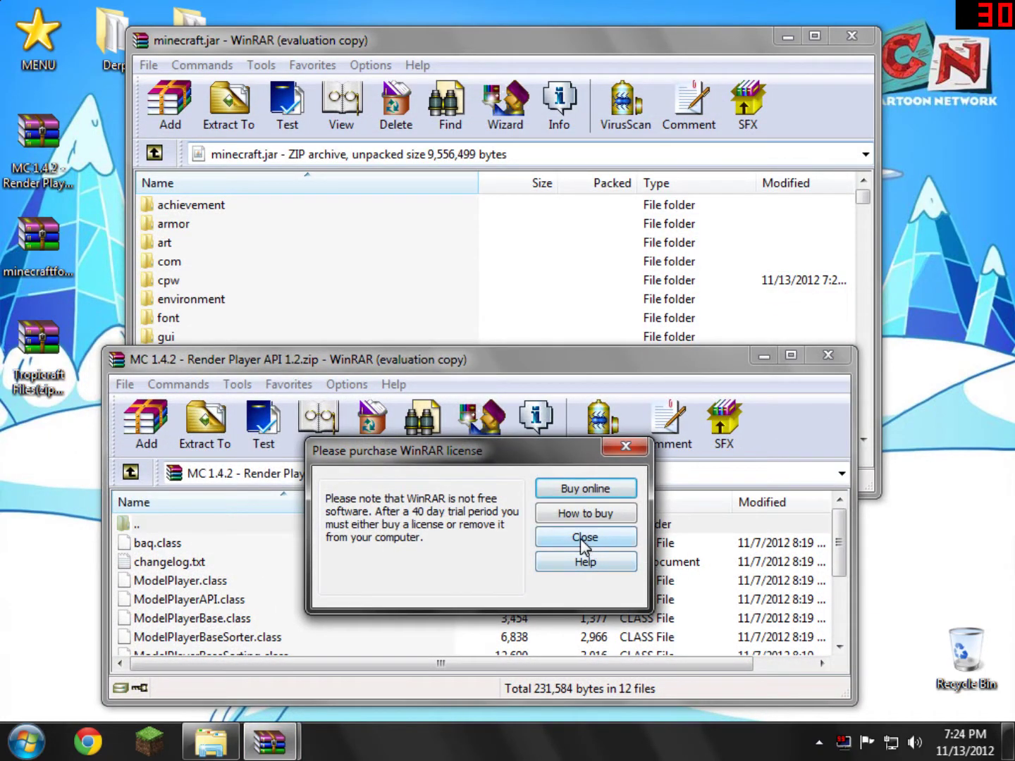
pyautogui.click(585, 537)
pyautogui.moveTo(258, 123); pyautogui.dragTo(311, 398)
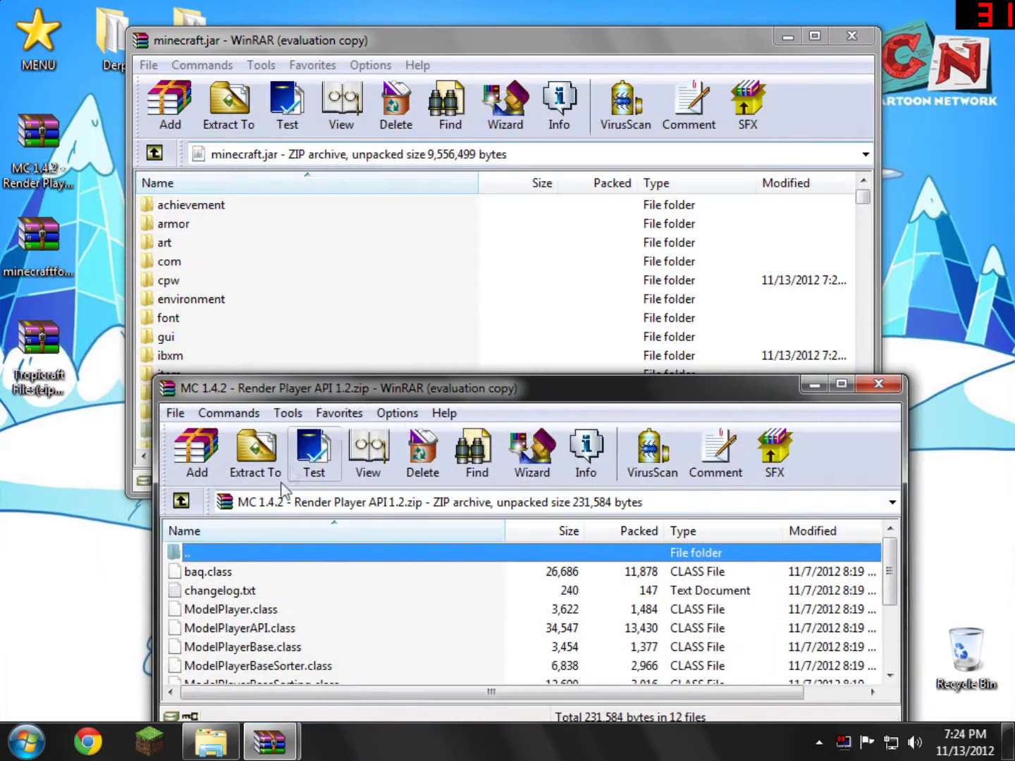
# Step: Add all files of the Render Player API archive to minecraft.jar with the default archive settings, and close the API archive
pyautogui.rightClick(236, 572)
pyautogui.click(291, 212)
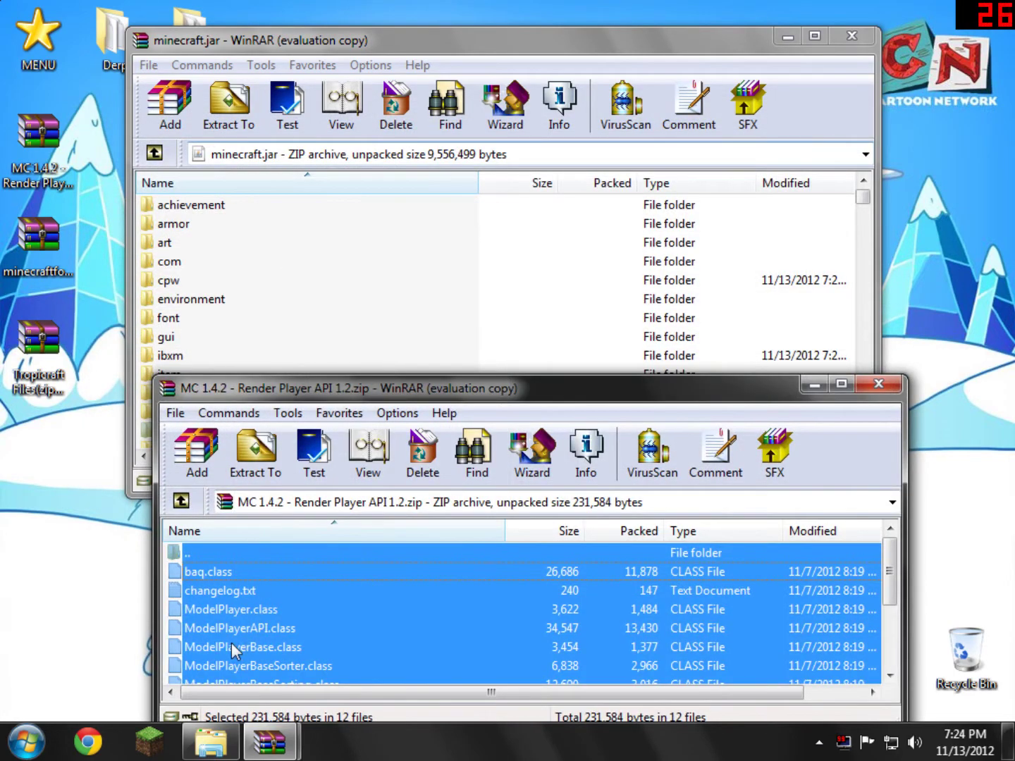
pyautogui.moveTo(363, 226); pyautogui.dragTo(363, 261)
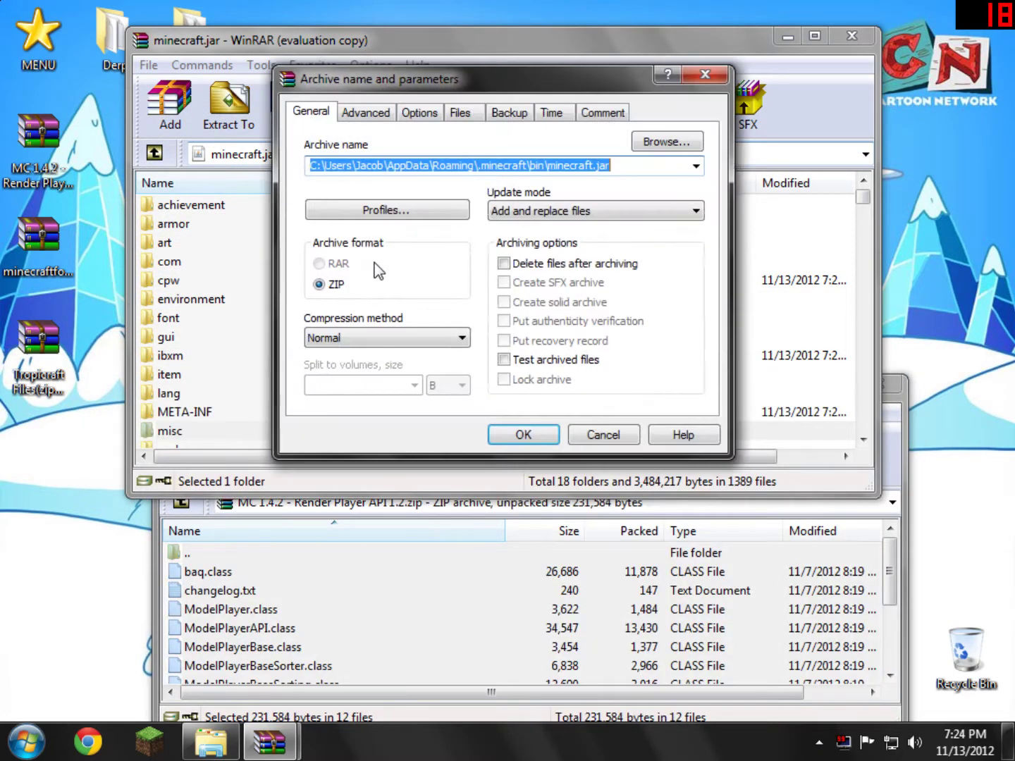
pyautogui.click(540, 438)
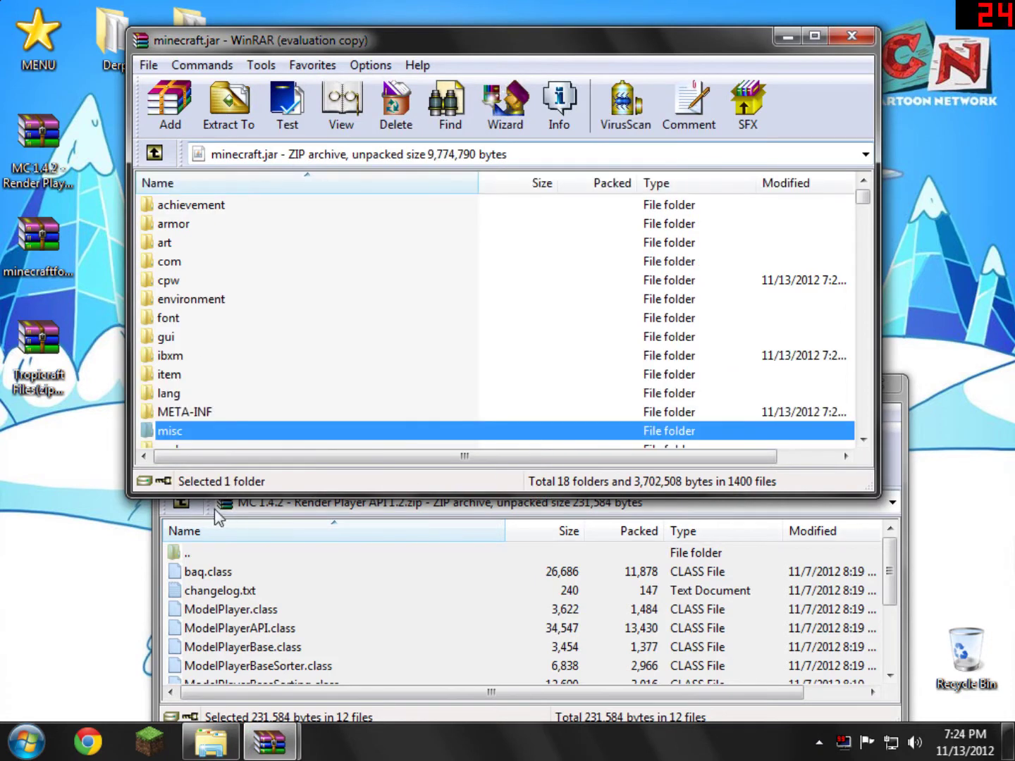
pyautogui.click(174, 557)
pyautogui.click(201, 592)
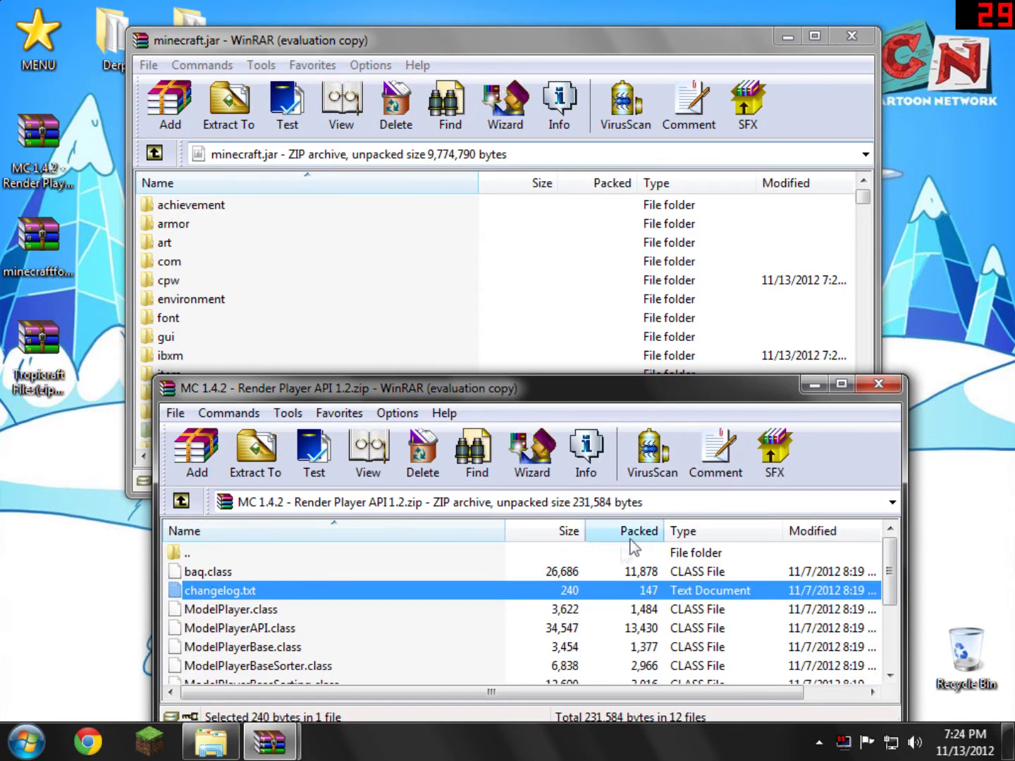
pyautogui.click(878, 385)
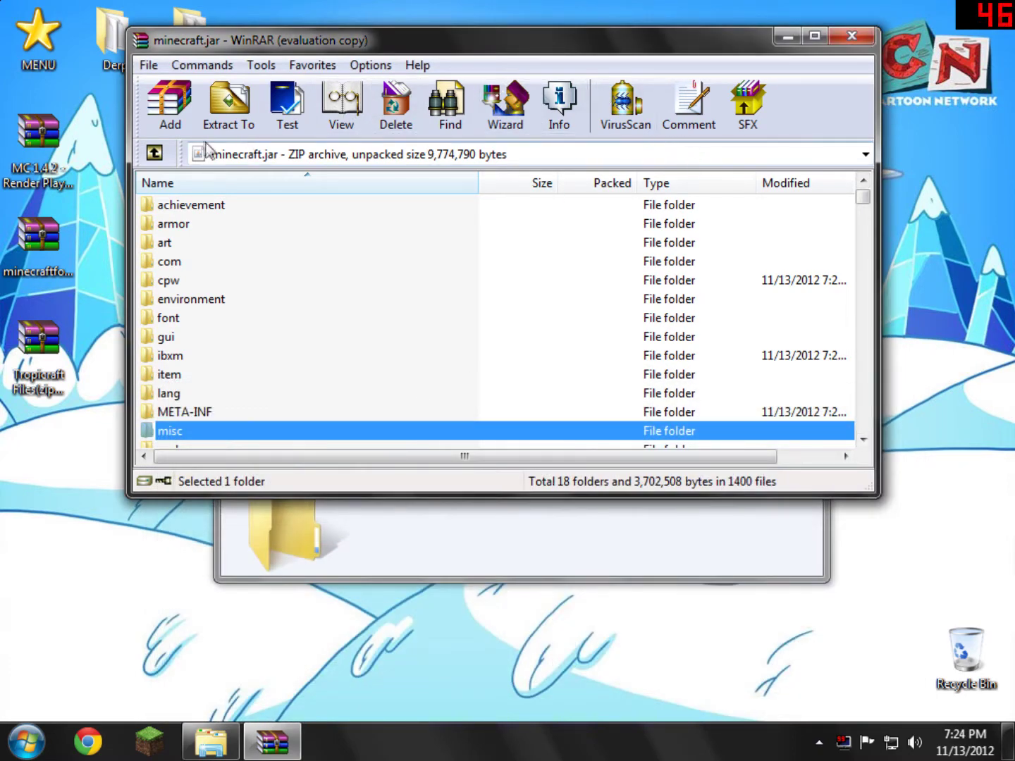
# Step: Close the minecraft.jar archive and go back up to the .minecraft folder in Explorer
pyautogui.click(866, 33)
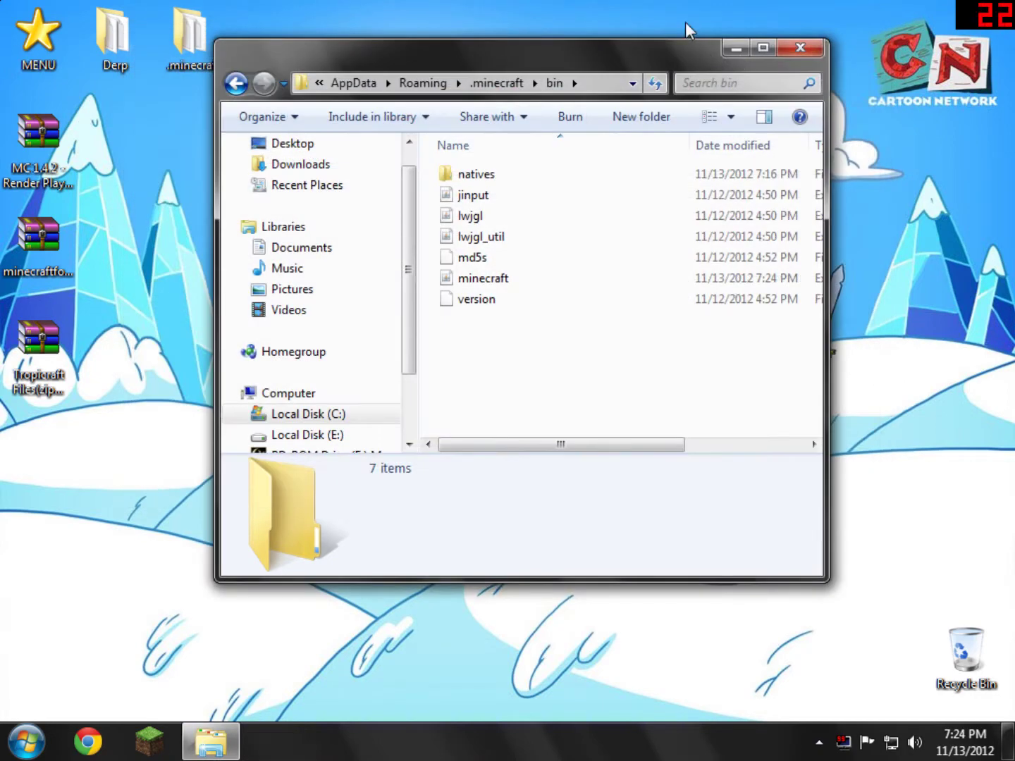
pyautogui.moveTo(677, 54); pyautogui.dragTo(637, 70)
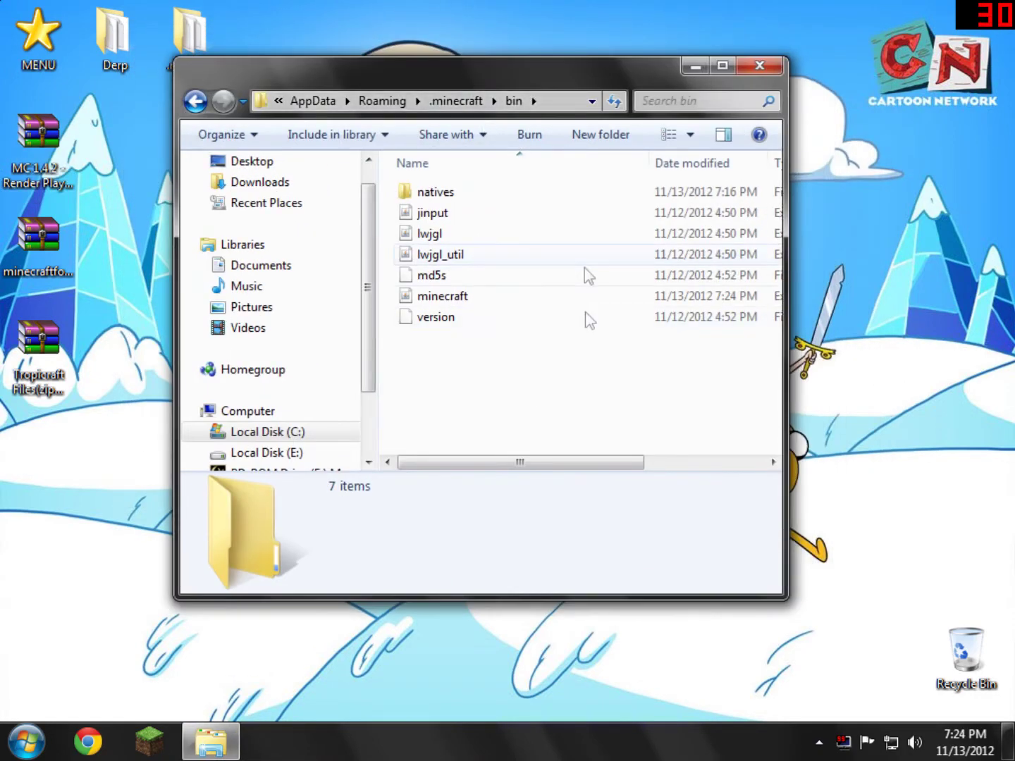
pyautogui.click(453, 102)
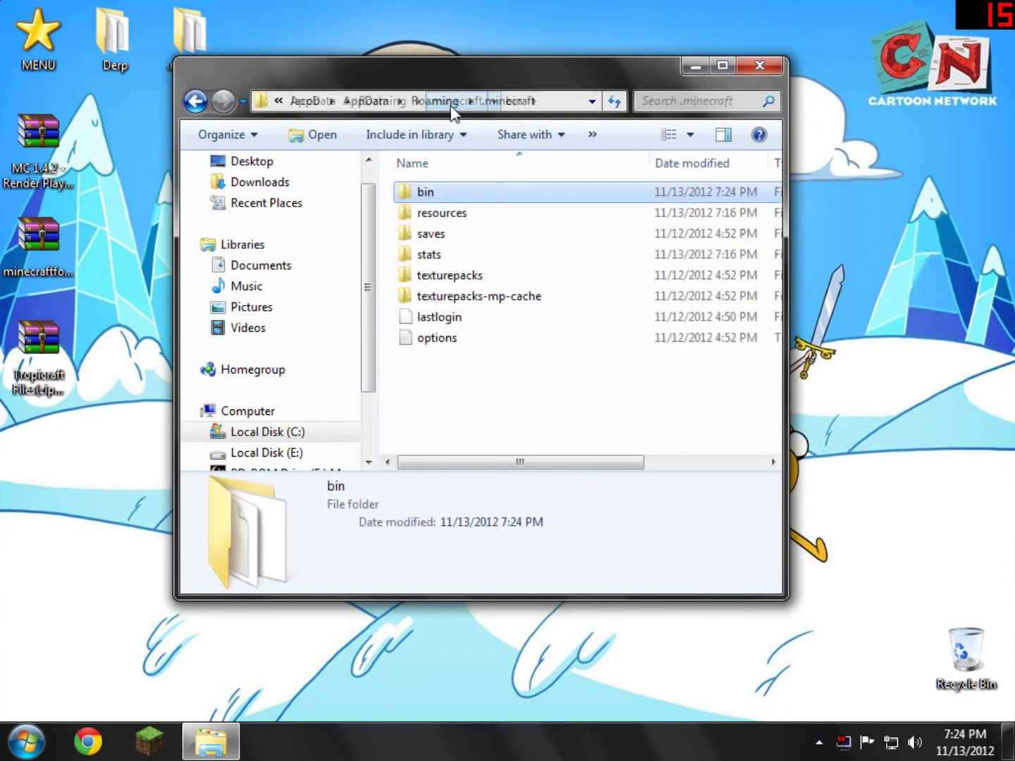
# Step: Create a new folder named mods inside the .minecraft folder
pyautogui.rightClick(434, 394)
pyautogui.moveTo(478, 612)
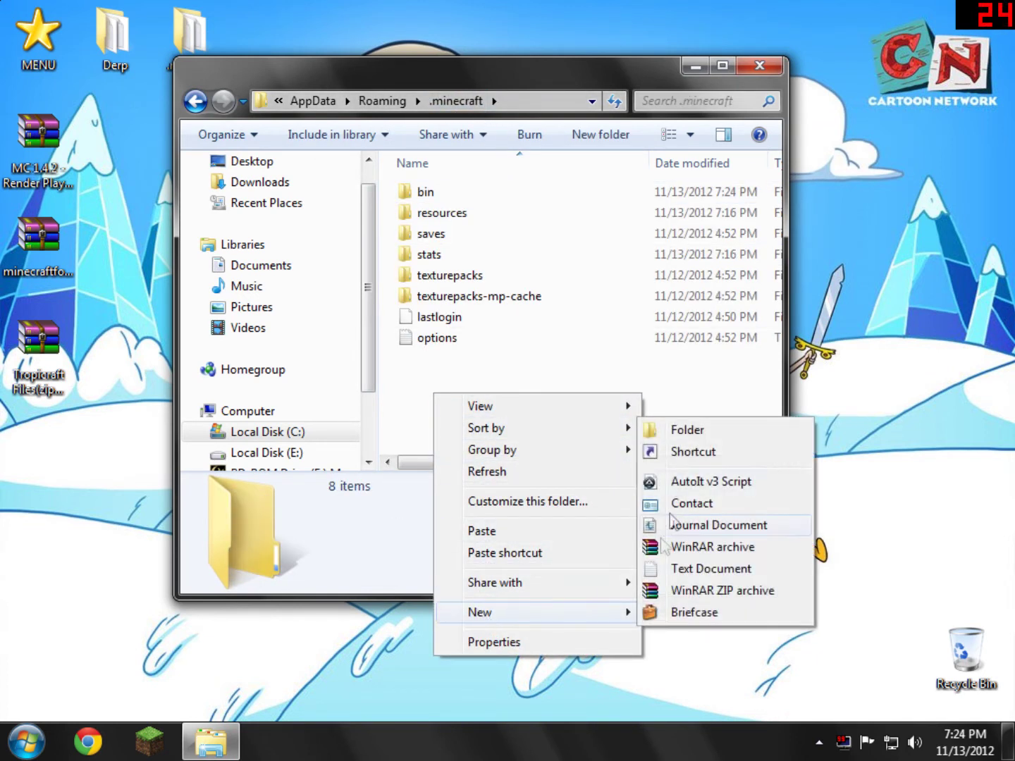
pyautogui.click(659, 431)
pyautogui.write('mods')
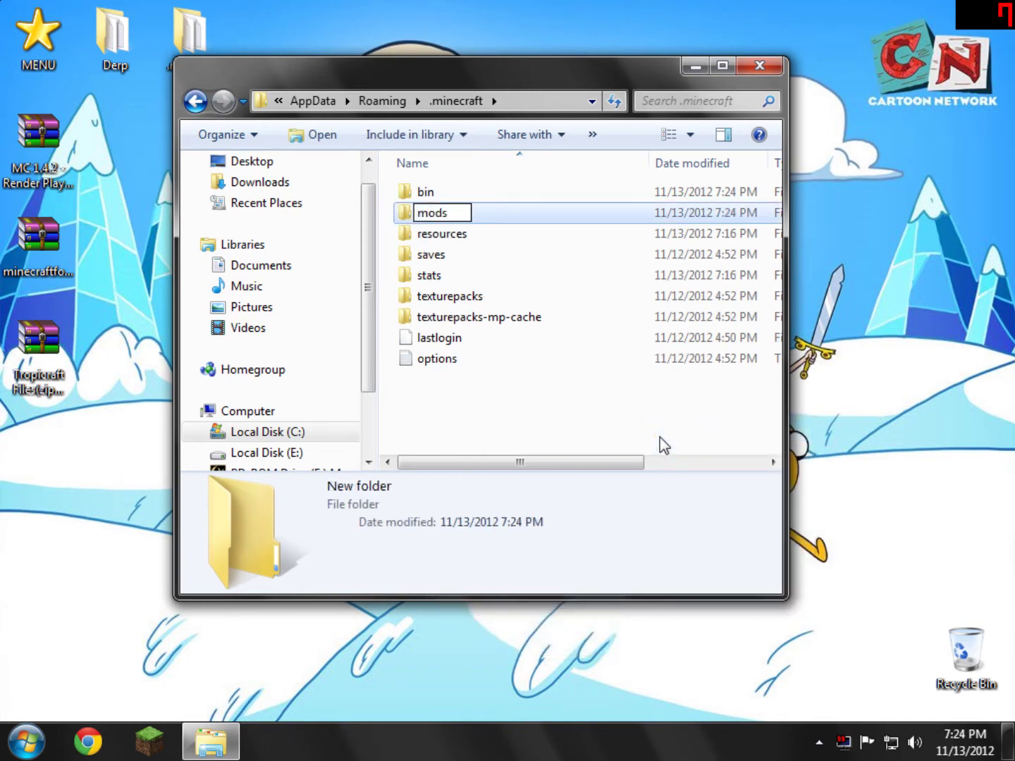
pyautogui.press('Return')
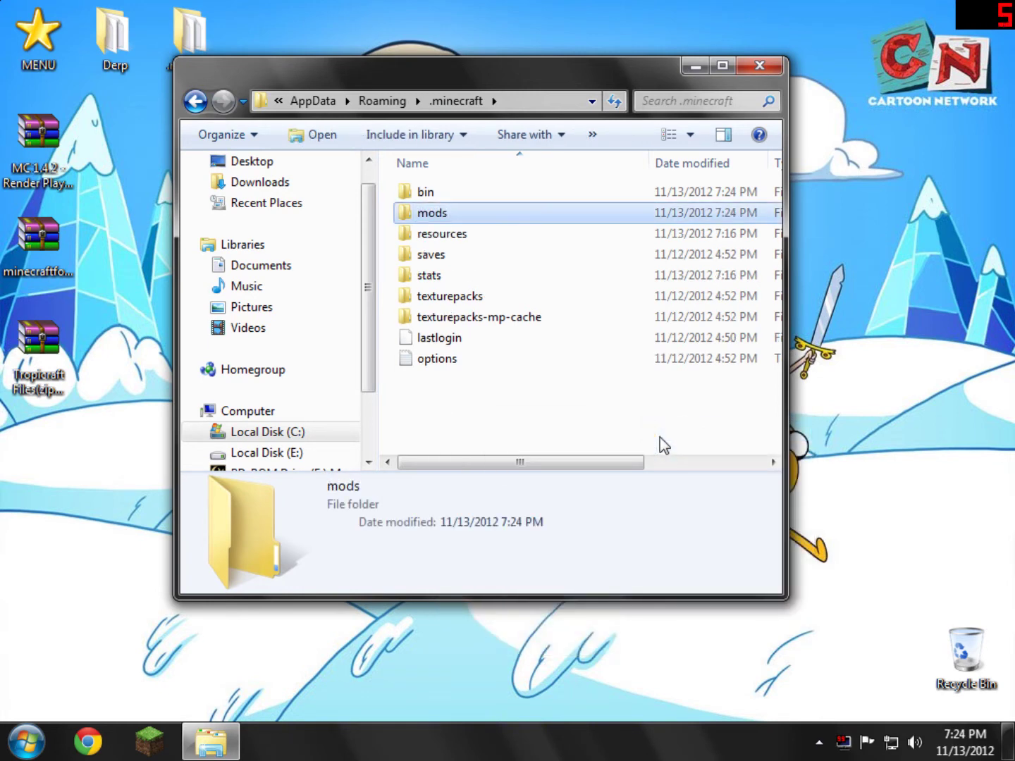
# Step: Open the Tropicraft Files(zips inside) archive from the desktop and move its window clear of the mods folder in Explorer
pyautogui.click(71, 364)
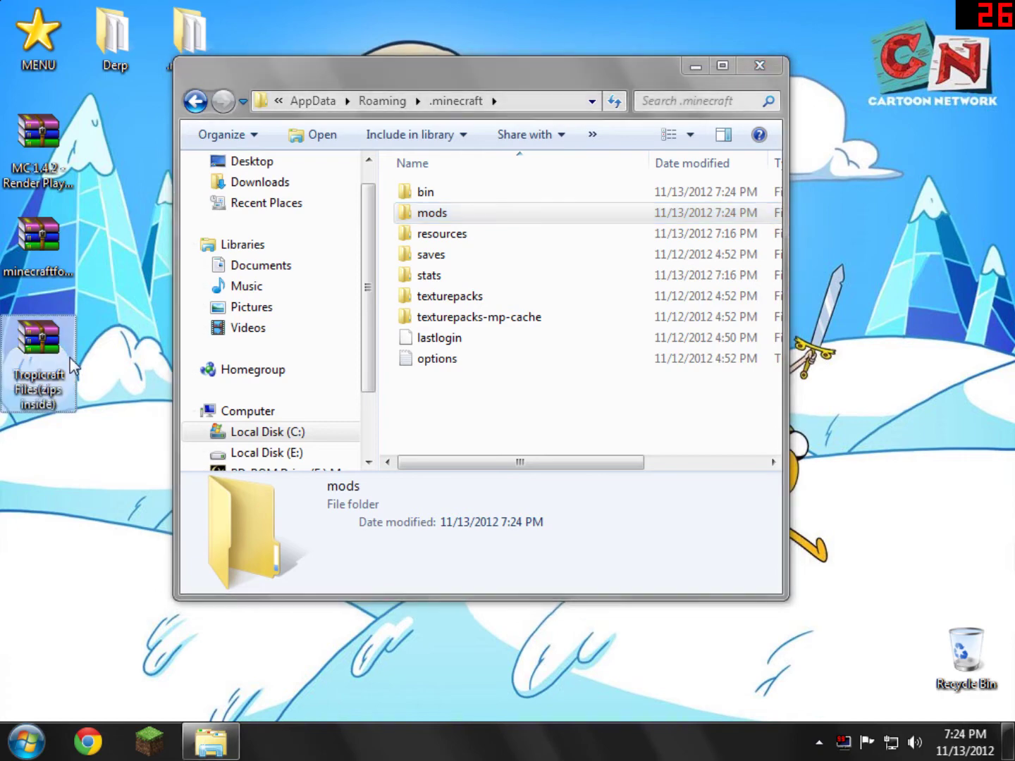
pyautogui.doubleClick(44, 353)
pyautogui.moveTo(275, 46); pyautogui.dragTo(362, 259)
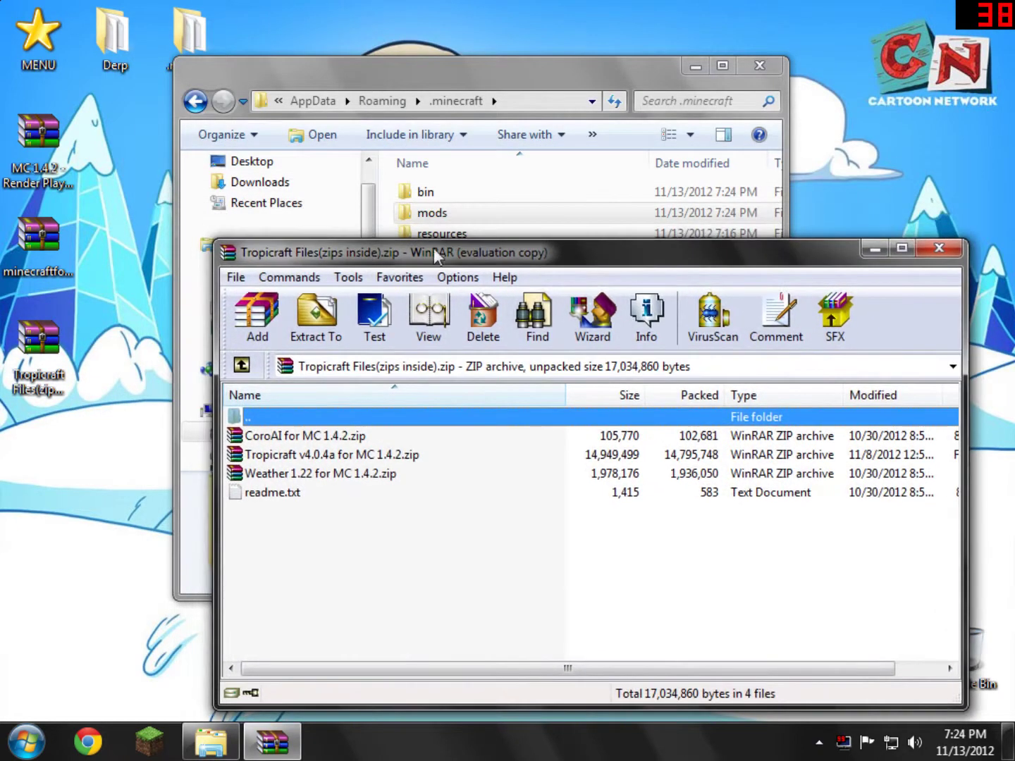
pyautogui.click(683, 485)
pyautogui.click(288, 457)
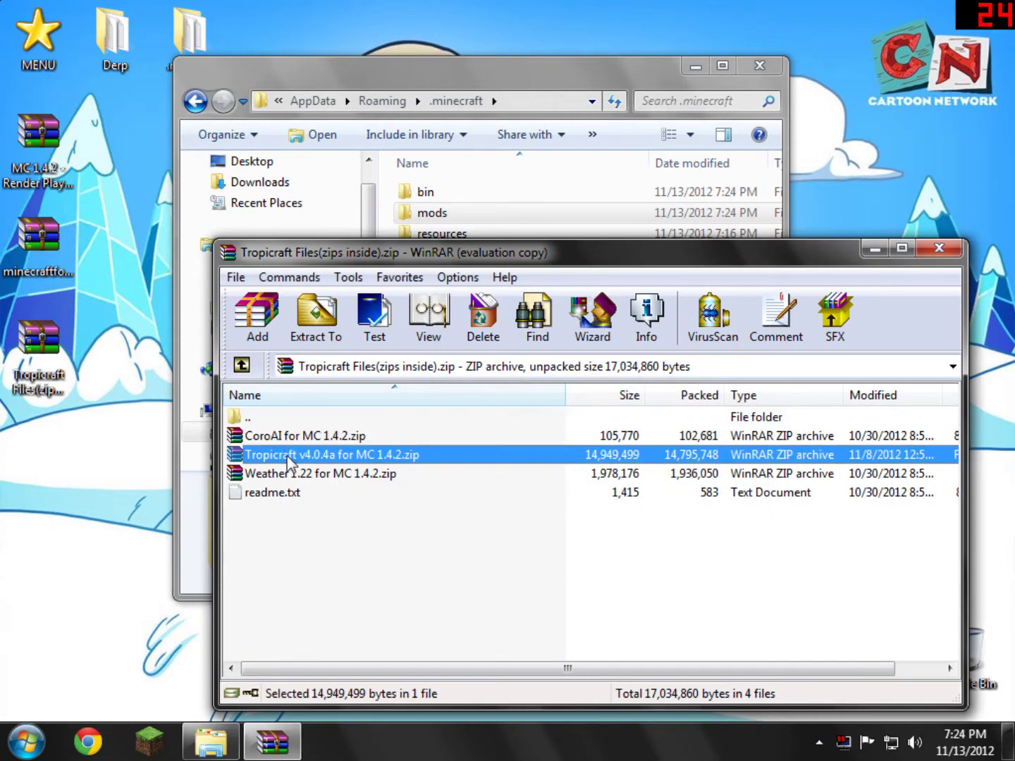
pyautogui.click(306, 477)
pyautogui.click(273, 437)
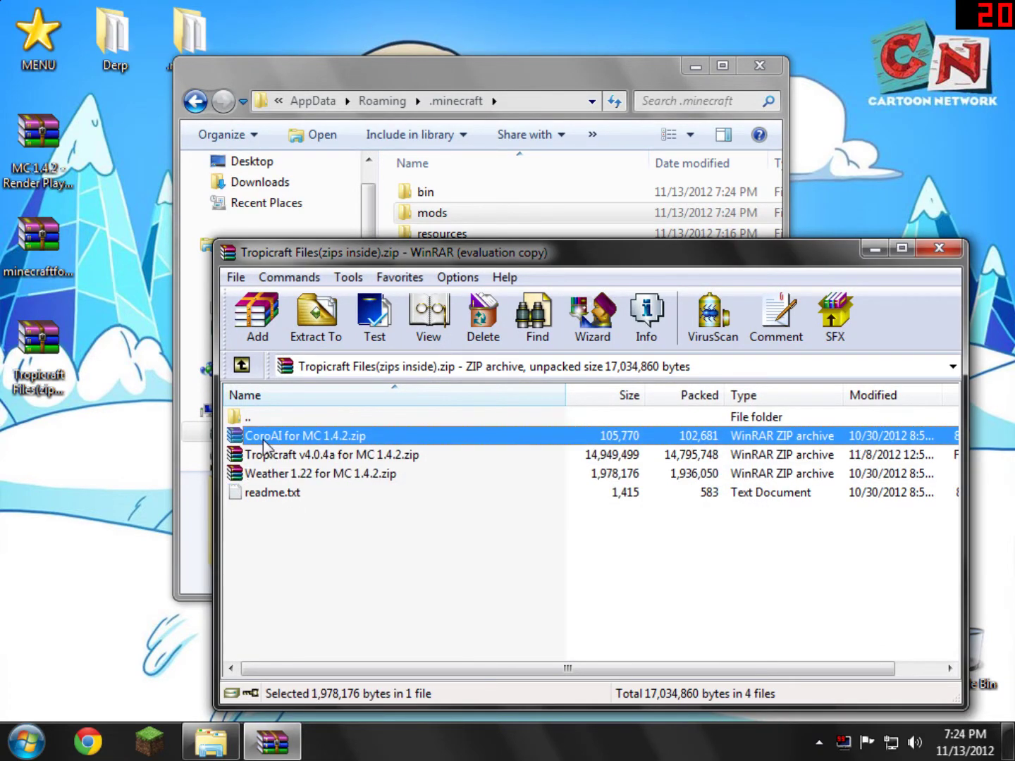
# Step: Read the single-player installation instructions in the archive's readme.txt and close the file
pyautogui.doubleClick(285, 498)
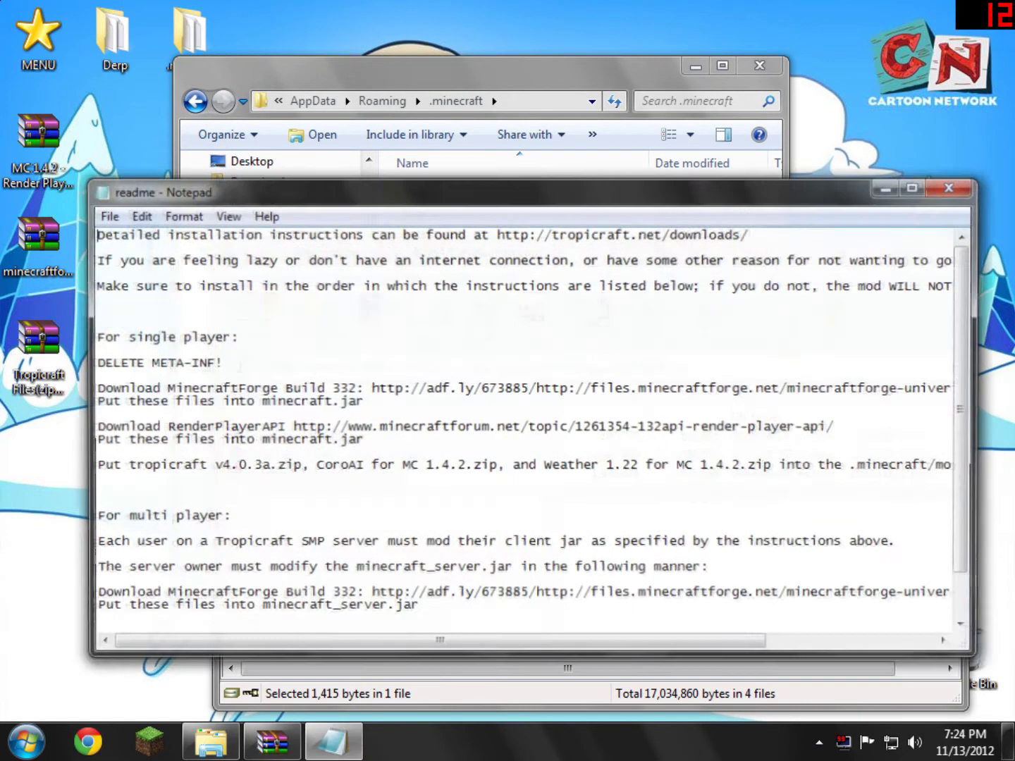
pyautogui.scroll(-1, 284, 498)
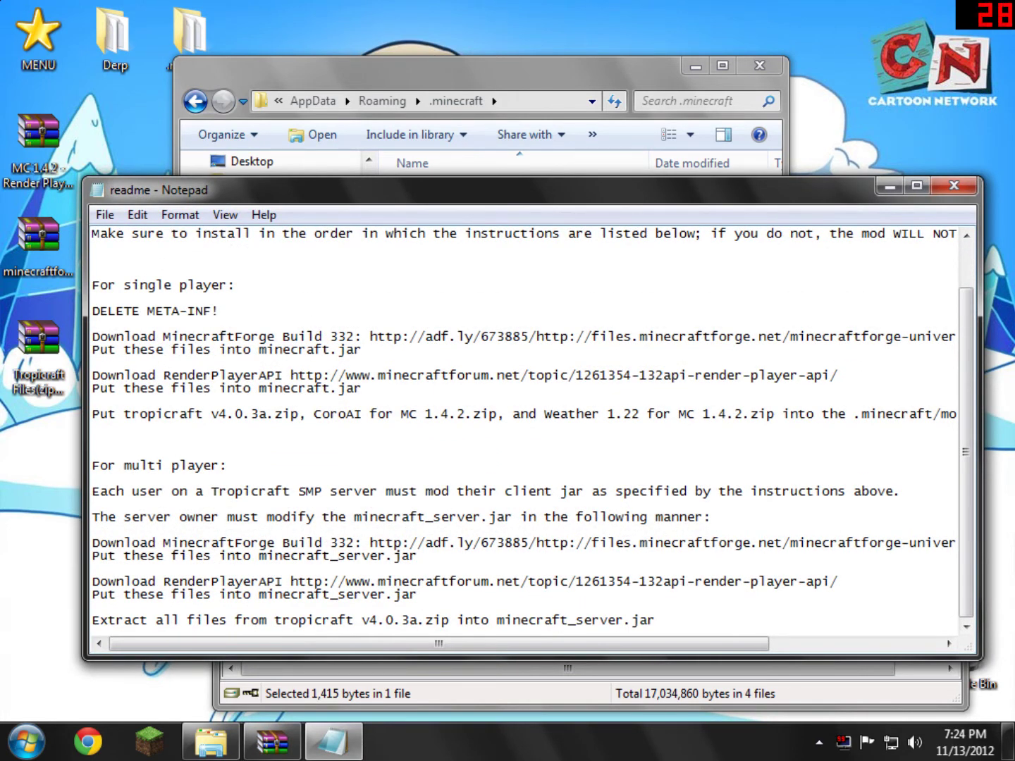
pyautogui.click(954, 185)
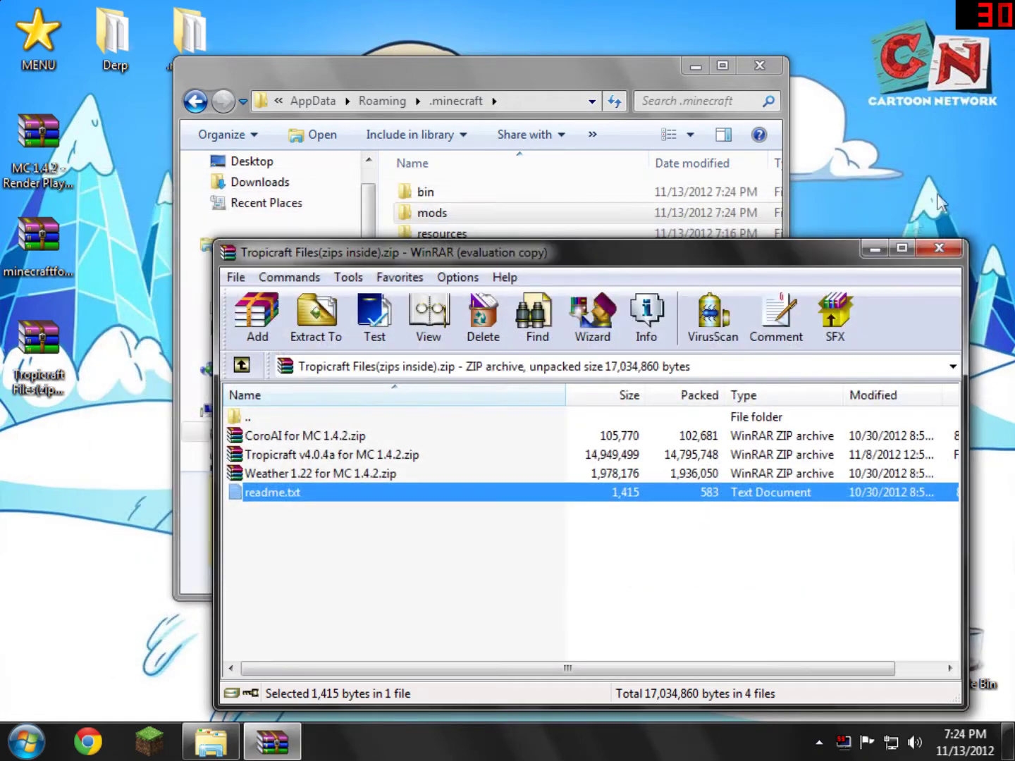
# Step: Copy the CoroAI, Tropicraft v4.0.4a and Weather 1.22 zip files from the archive into the mods folder, leaving out readme.txt
pyautogui.click(260, 439)
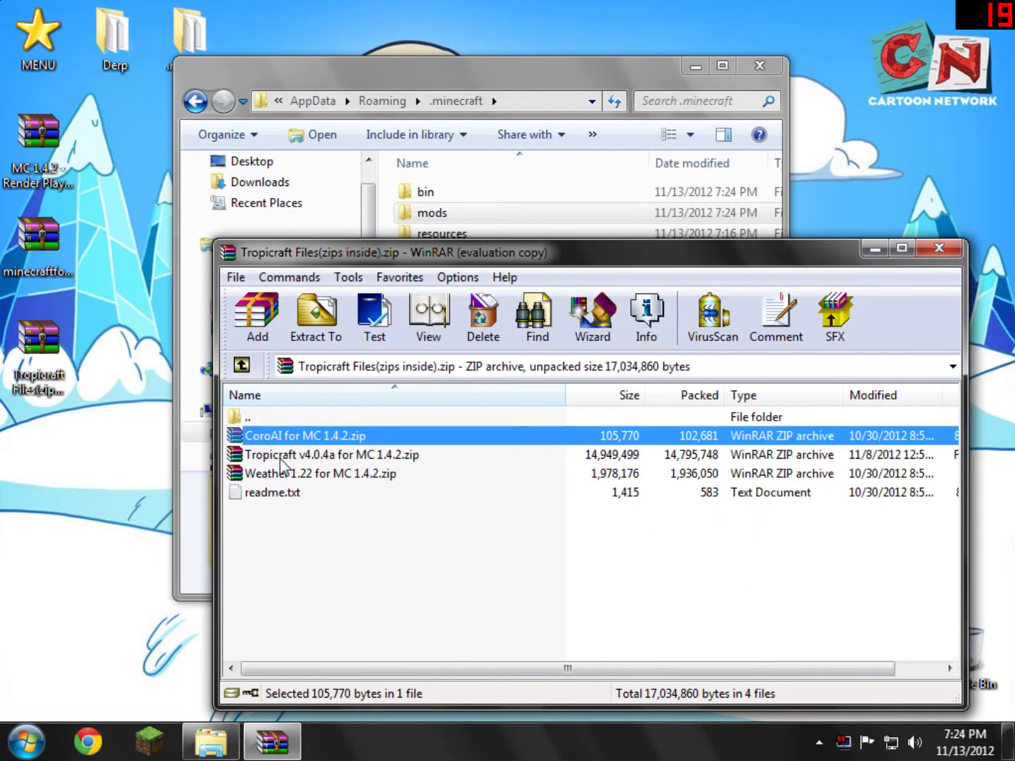
pyautogui.keyDown('shift'); pyautogui.click(281, 457); pyautogui.keyUp('shift')
pyautogui.keyDown('shift'); pyautogui.click(291, 475); pyautogui.keyUp('shift')
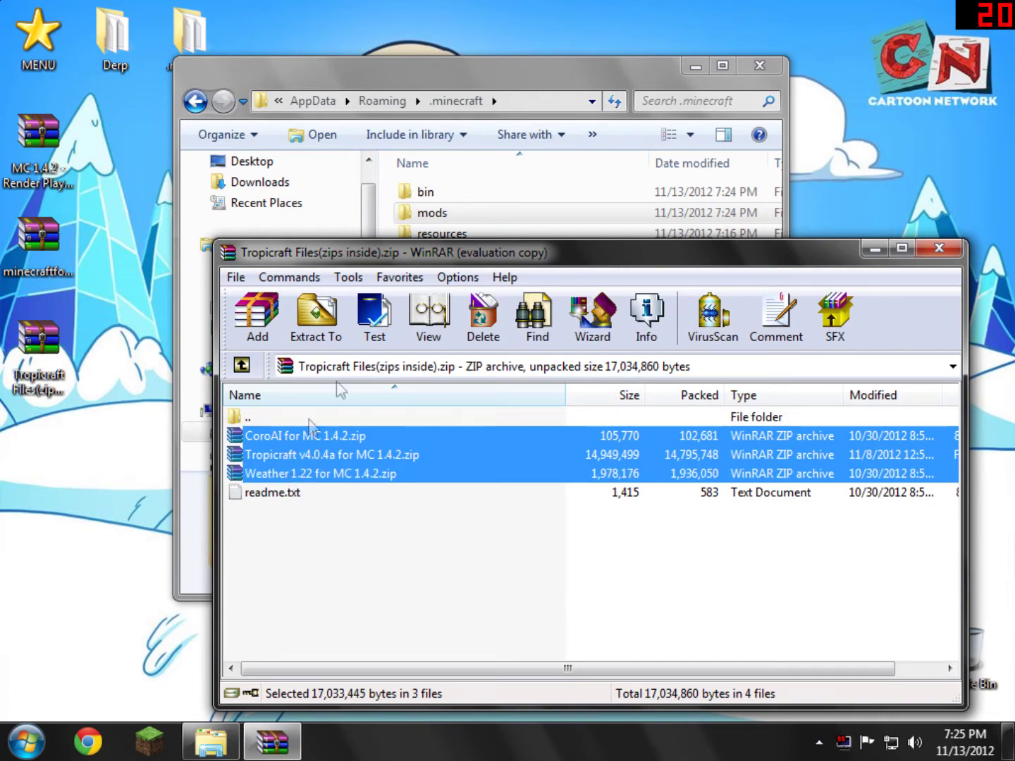
pyautogui.moveTo(338, 264); pyautogui.dragTo(428, 486)
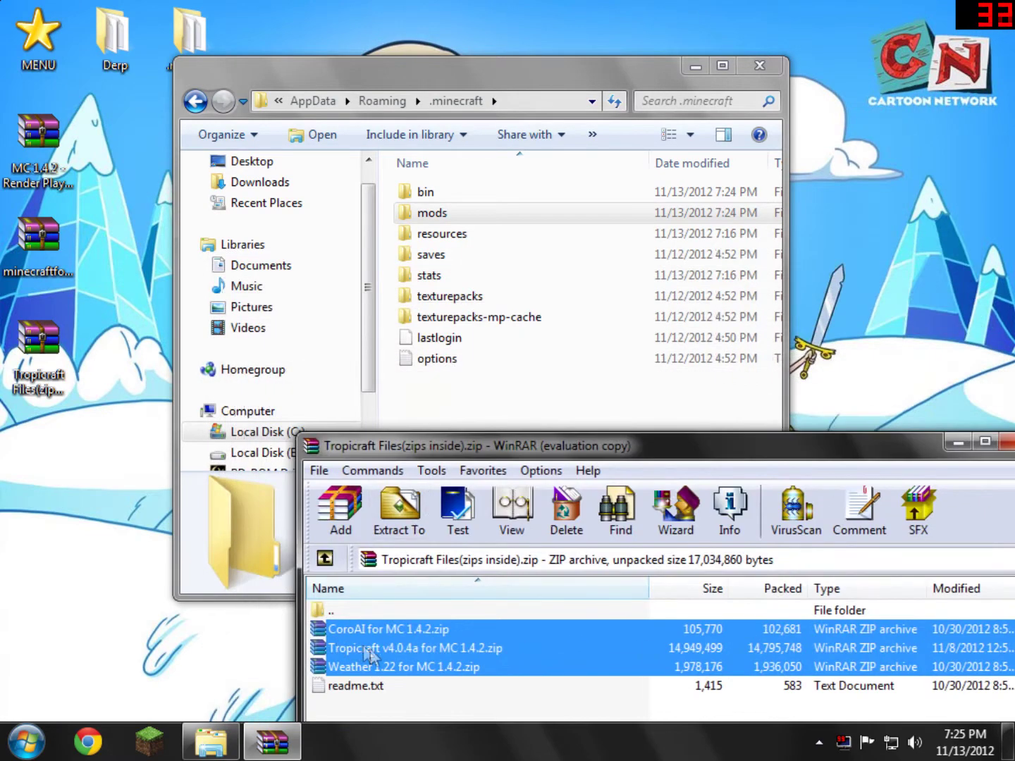
pyautogui.moveTo(370, 655); pyautogui.dragTo(438, 216)
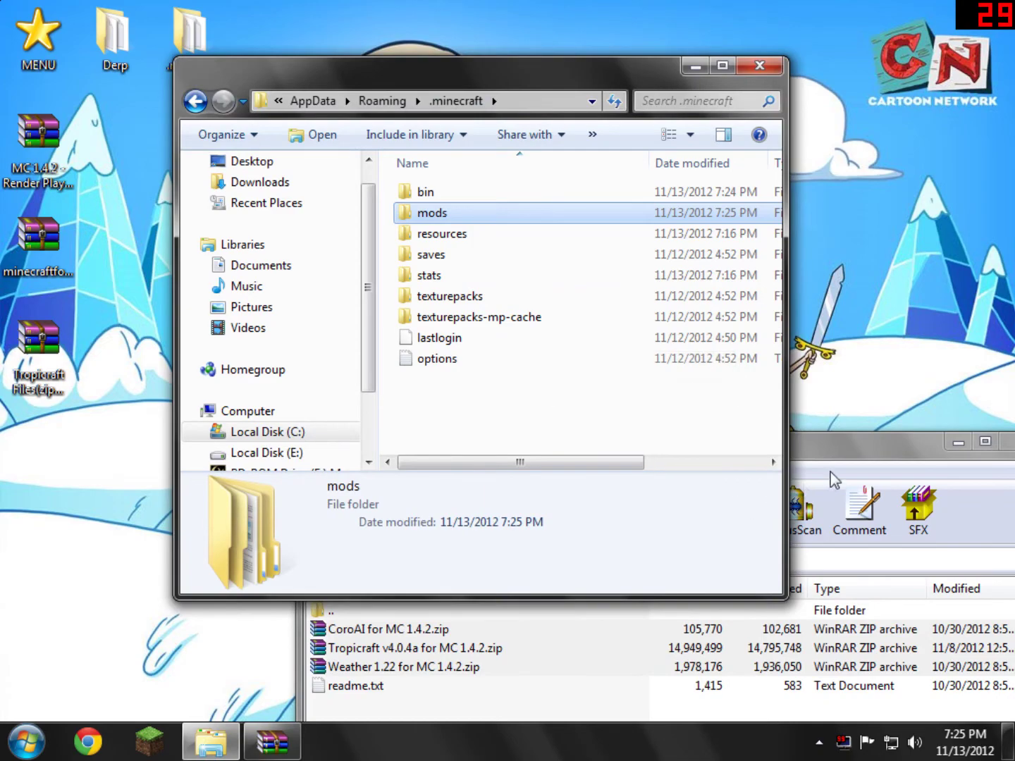
# Step: Close the Tropicraft archive and the .minecraft folder window
pyautogui.moveTo(828, 466); pyautogui.dragTo(747, 262)
pyautogui.click(781, 237)
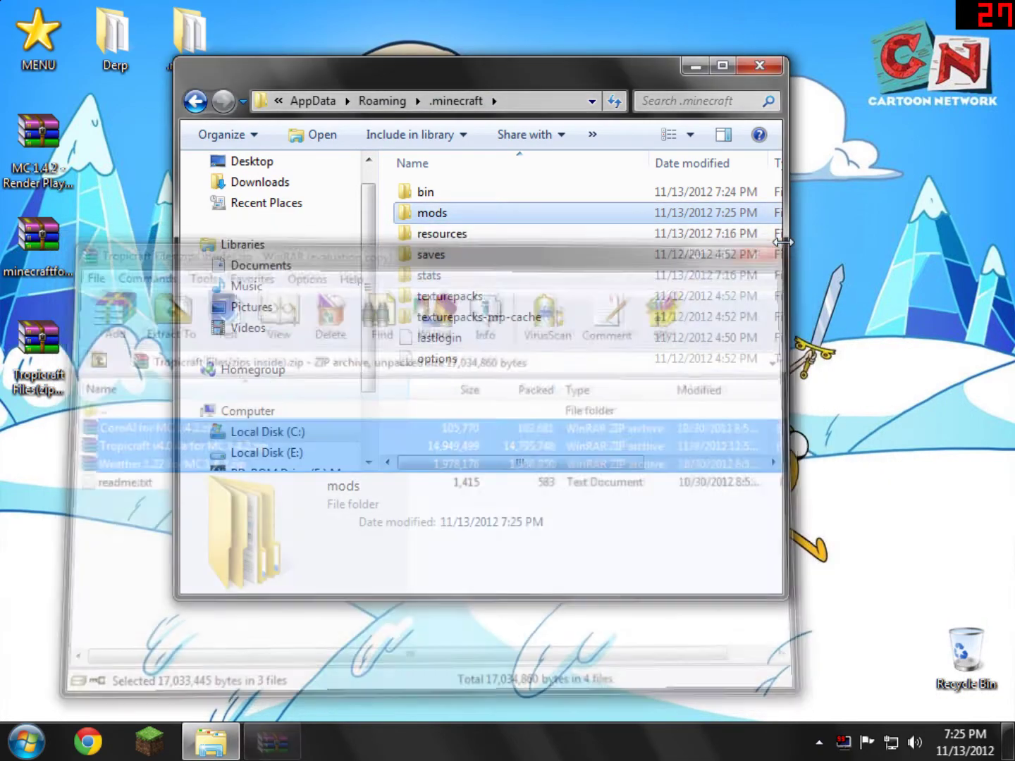
pyautogui.click(759, 66)
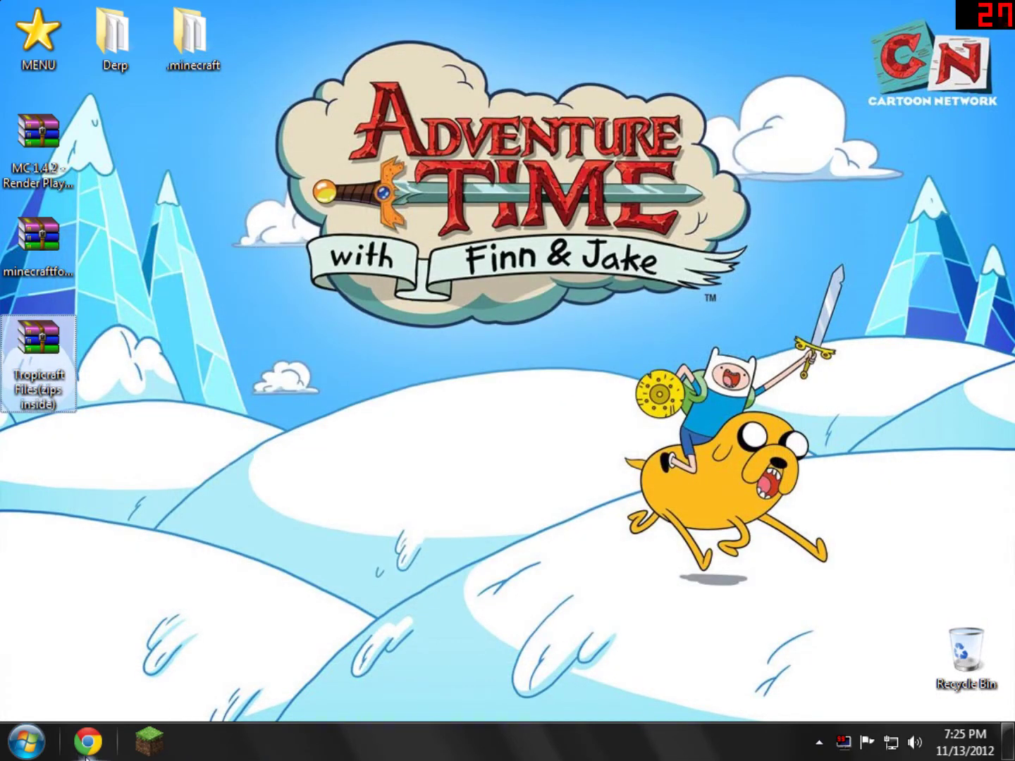
# Step: Switch to Minecraft by starting its launcher, log in with the remembered account and maximize the game window
pyautogui.click(149, 741)
pyautogui.click(533, 391)
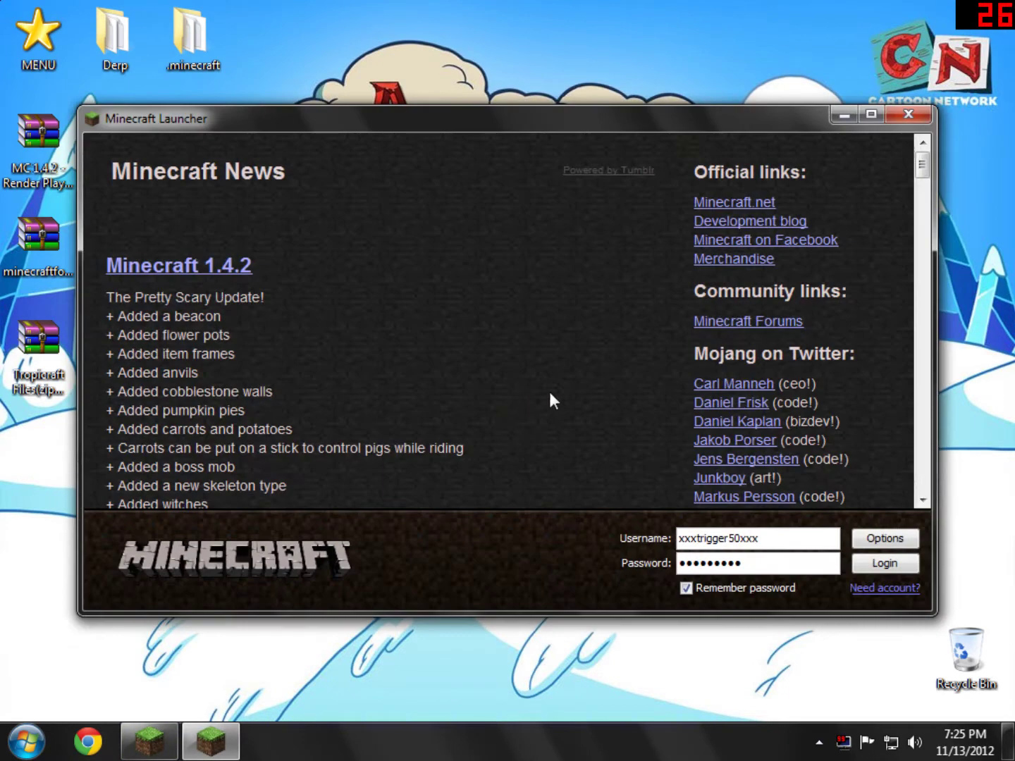
pyautogui.click(890, 571)
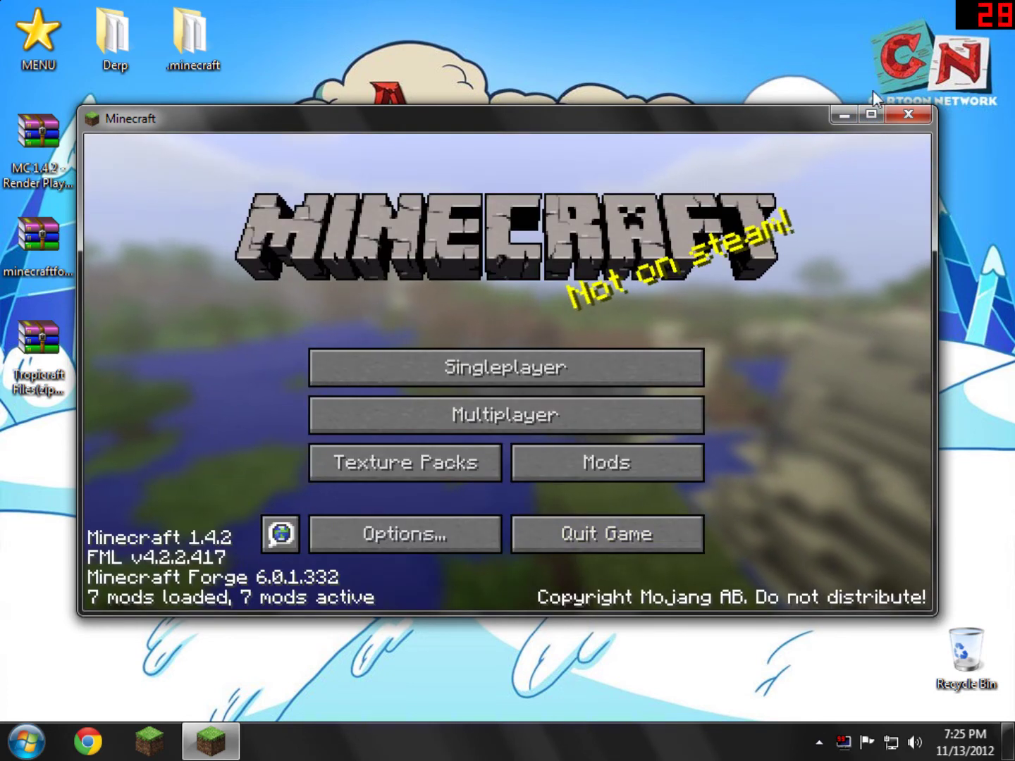
pyautogui.click(867, 116)
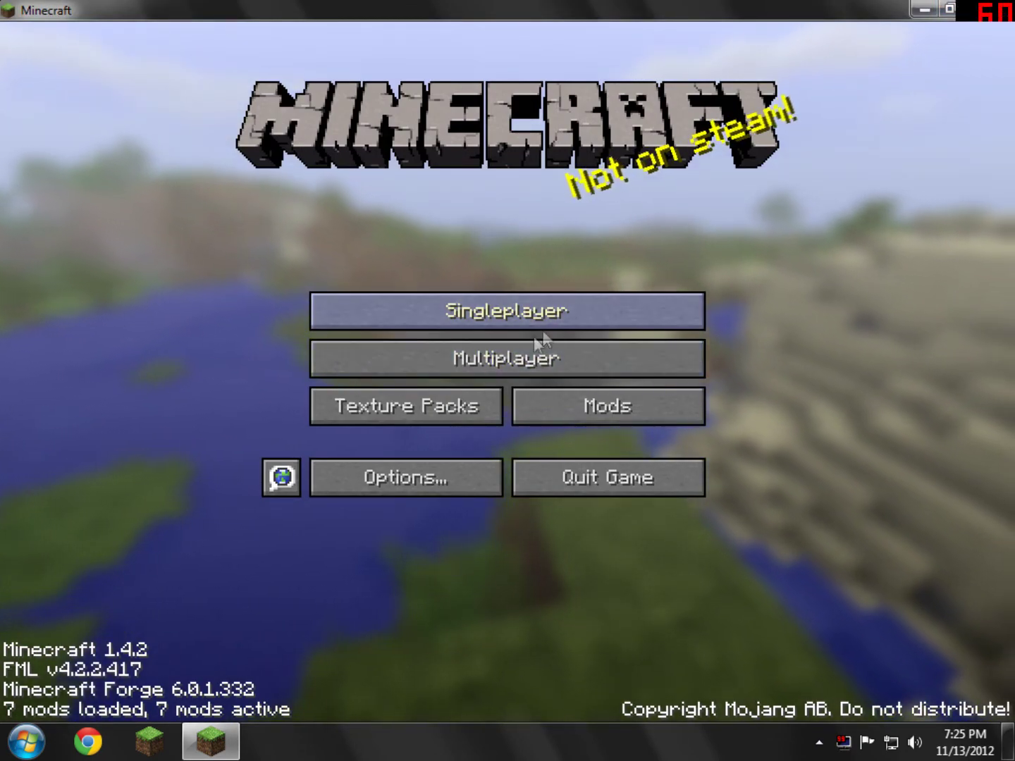
# Step: Create a singleplayer world named New World with the game mode set to Creative
pyautogui.click(515, 322)
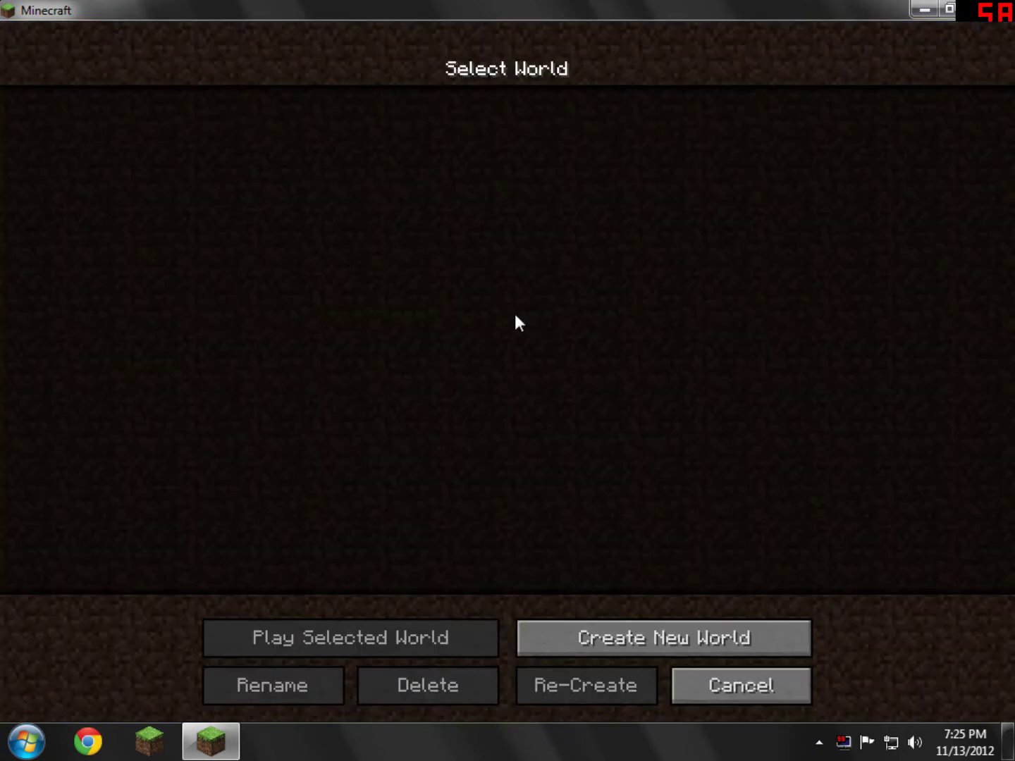
pyautogui.click(670, 638)
pyautogui.click(504, 268)
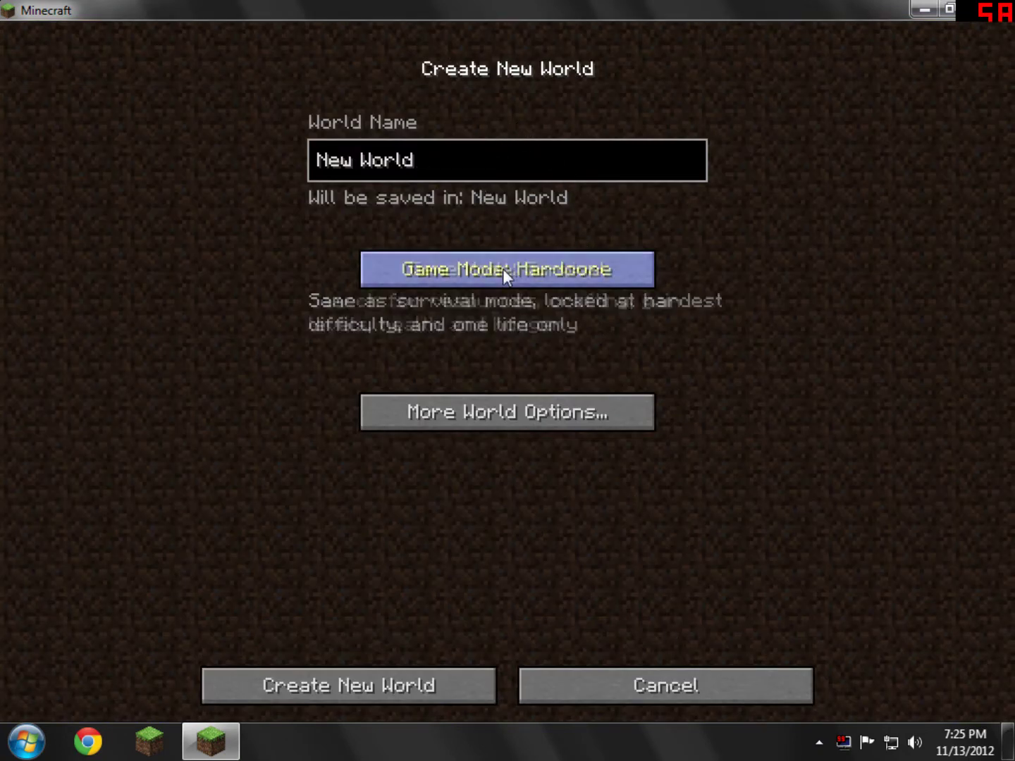
pyautogui.click(503, 268)
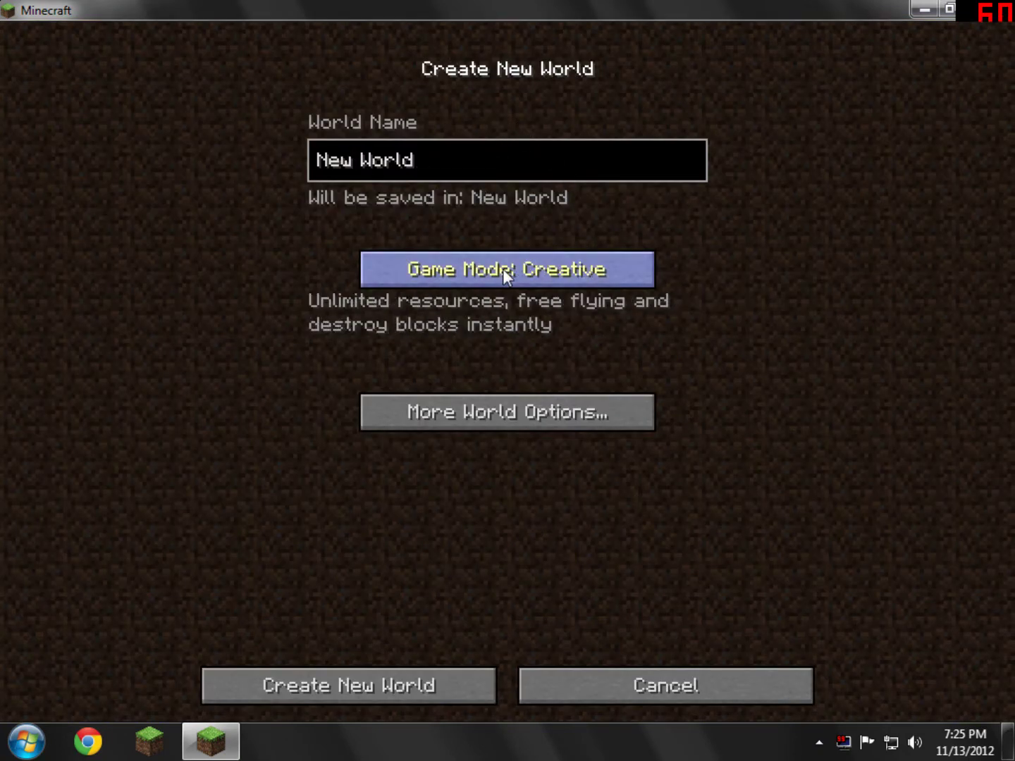
pyautogui.click(454, 684)
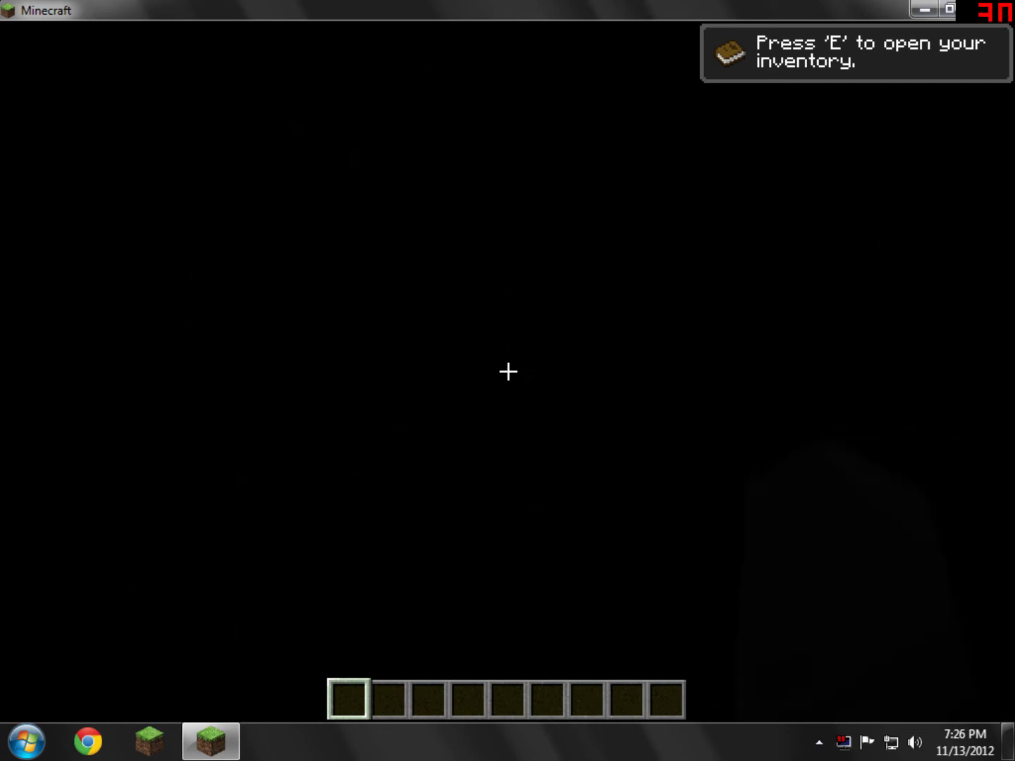
# Step: Look through the Decoration Blocks and Building Blocks categories on the first page of the creative inventory
pyautogui.press('e')
pyautogui.click(408, 206)
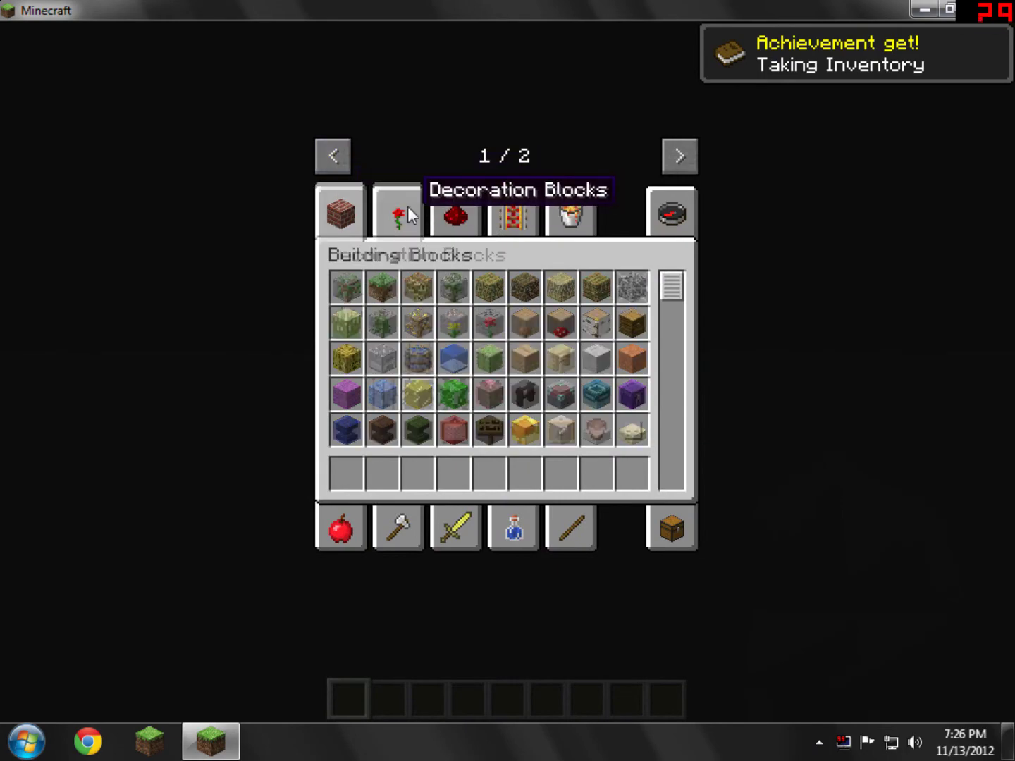
pyautogui.scroll(-3, 562, 354)
pyautogui.press('e')
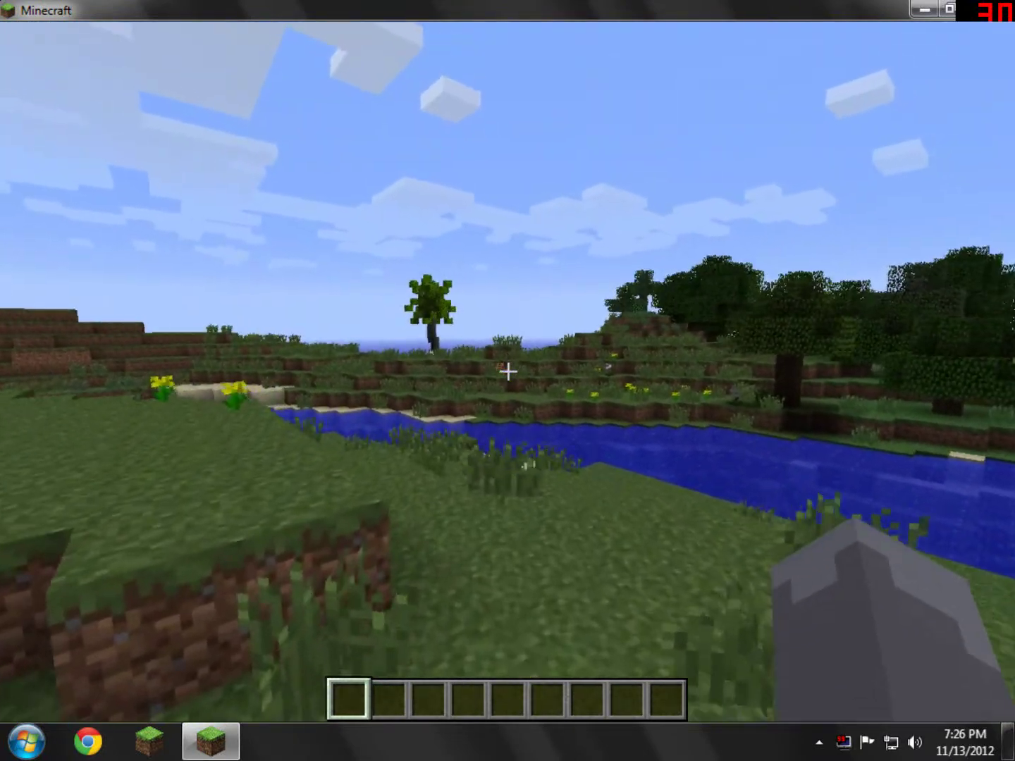
pyautogui.press('e')
pyautogui.scroll(-1, 507, 402)
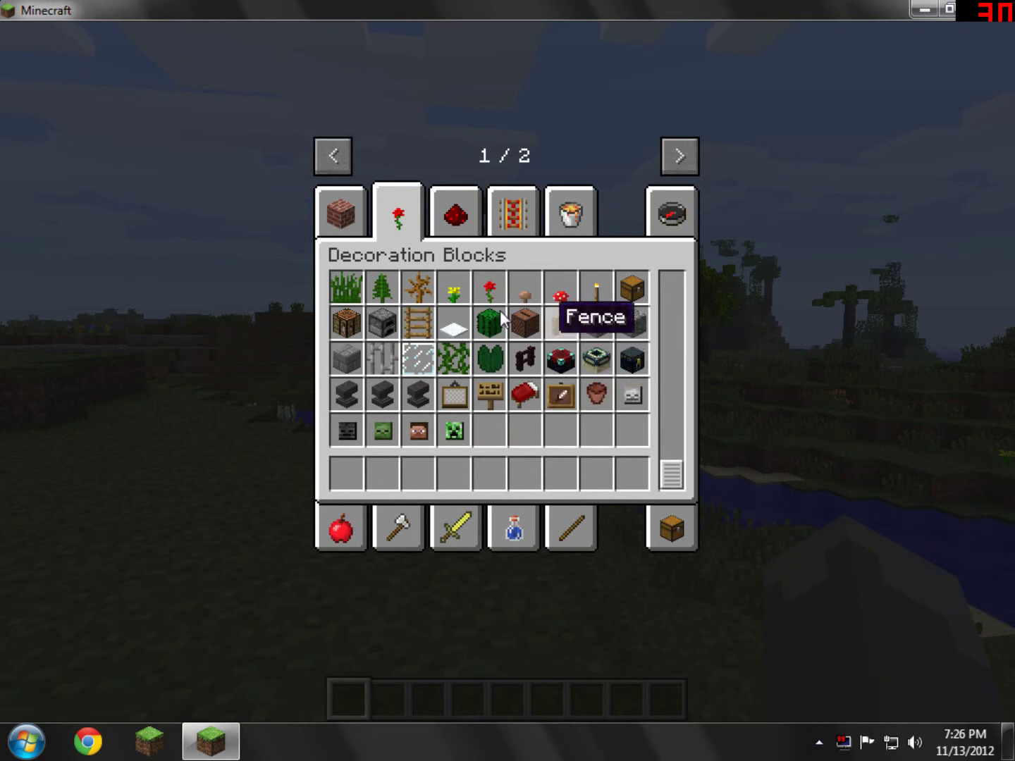
pyautogui.click(355, 207)
pyautogui.scroll(-5, 482, 264)
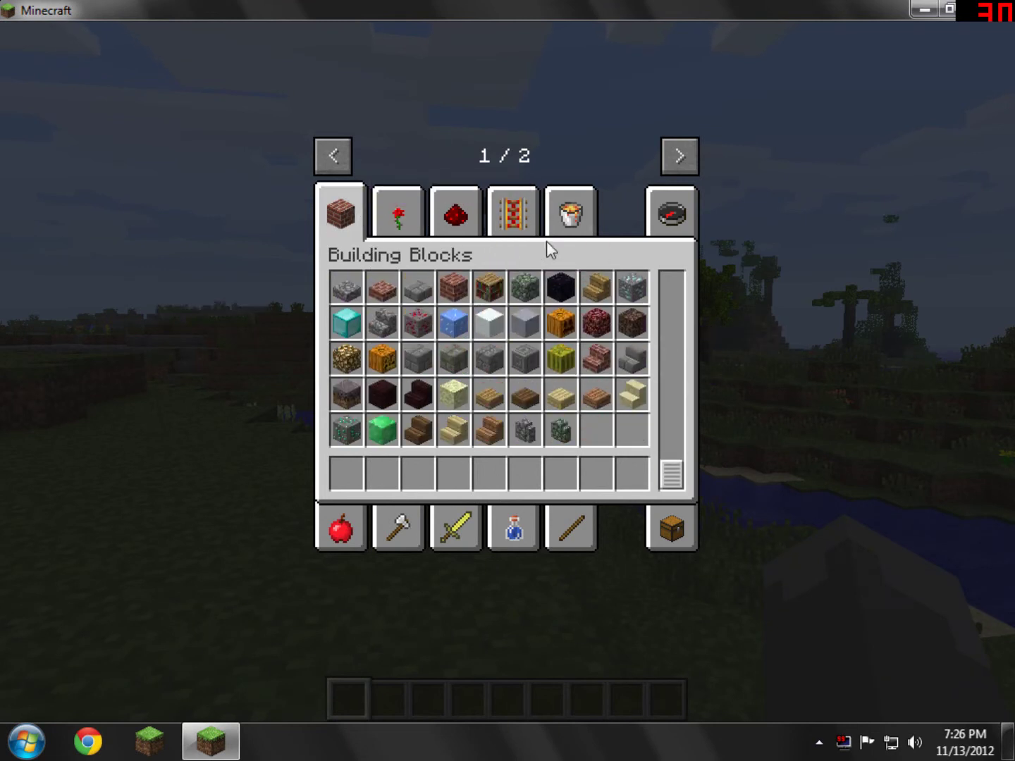
# Step: Put a Bamboo Bundle from the Building Blocks on the creative inventory's second page into the first hotbar slot
pyautogui.click(663, 164)
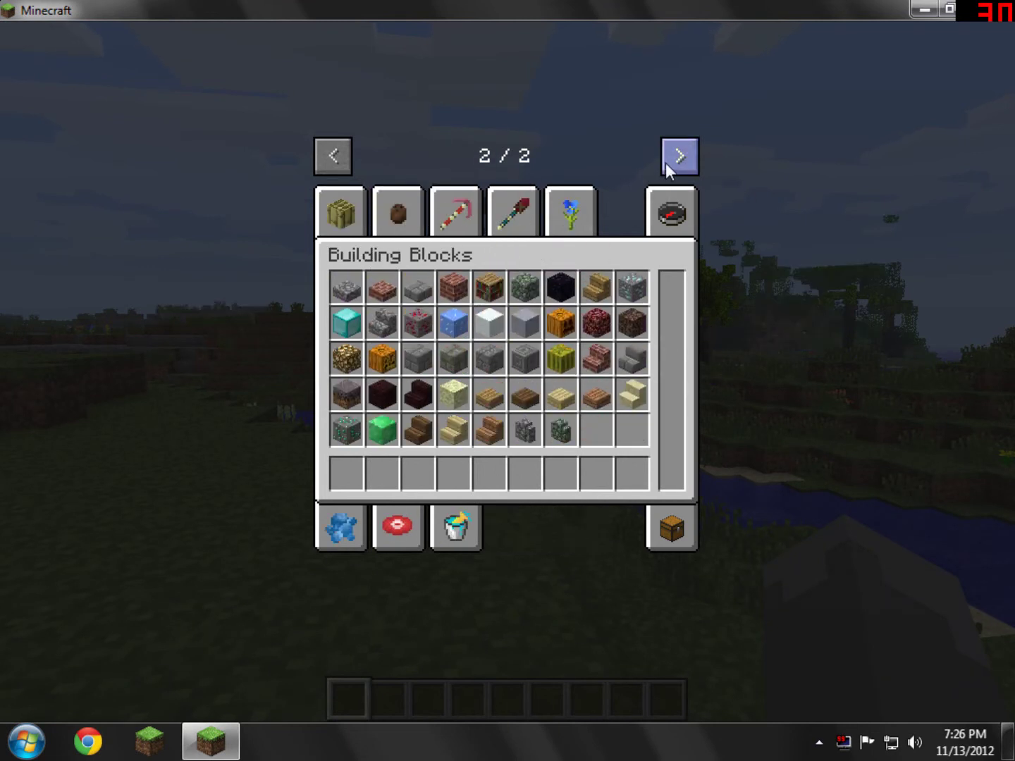
pyautogui.click(359, 225)
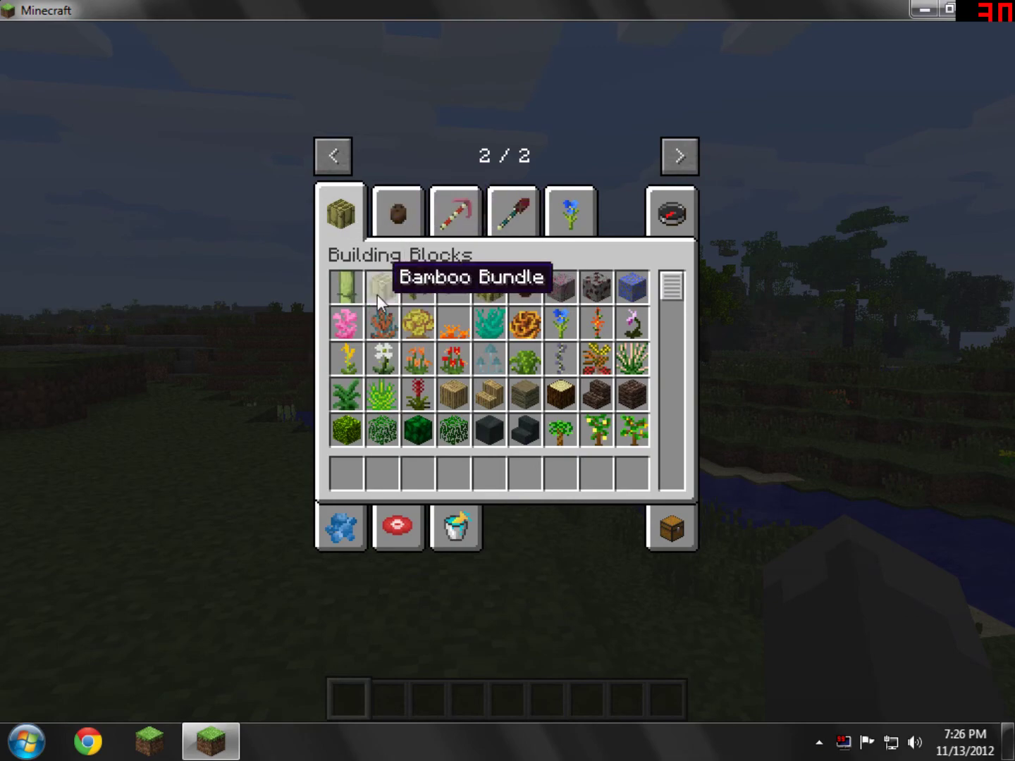
pyautogui.click(346, 476)
pyautogui.press('e')
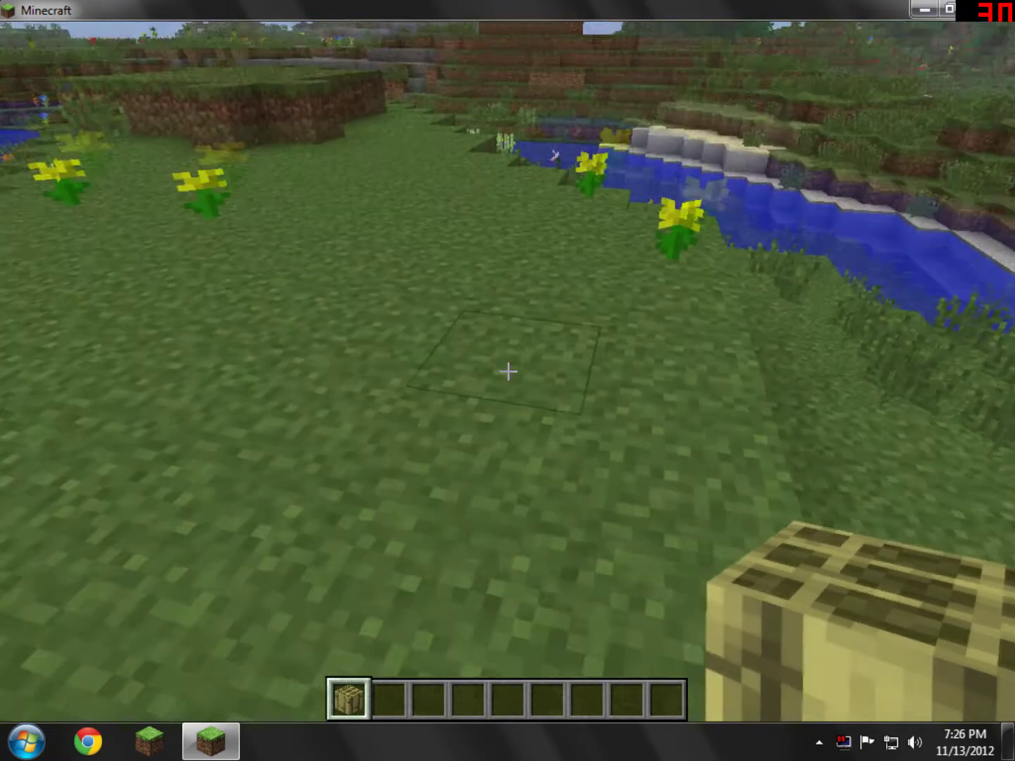
# Step: Place Bamboo Bundle blocks on the grass as a test and break them again
pyautogui.rightClick(507, 371)
pyautogui.rightClick(508, 370)
pyautogui.click(507, 371)
pyautogui.click(508, 371)
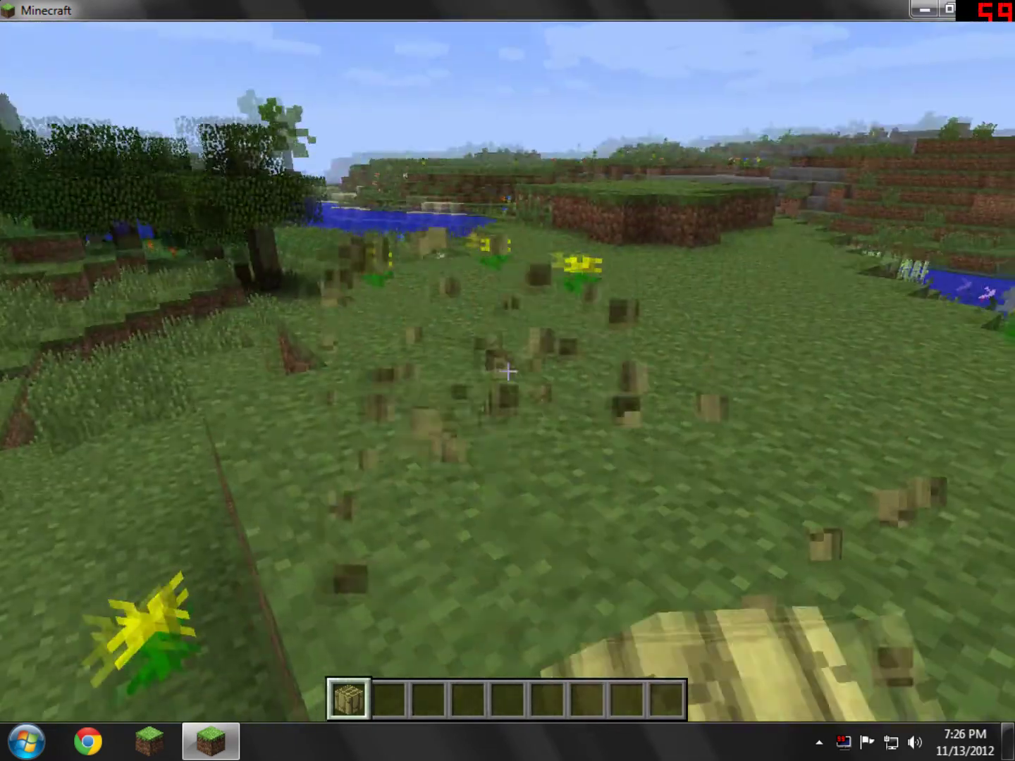
pyautogui.rightClick(508, 371)
pyautogui.click(508, 370)
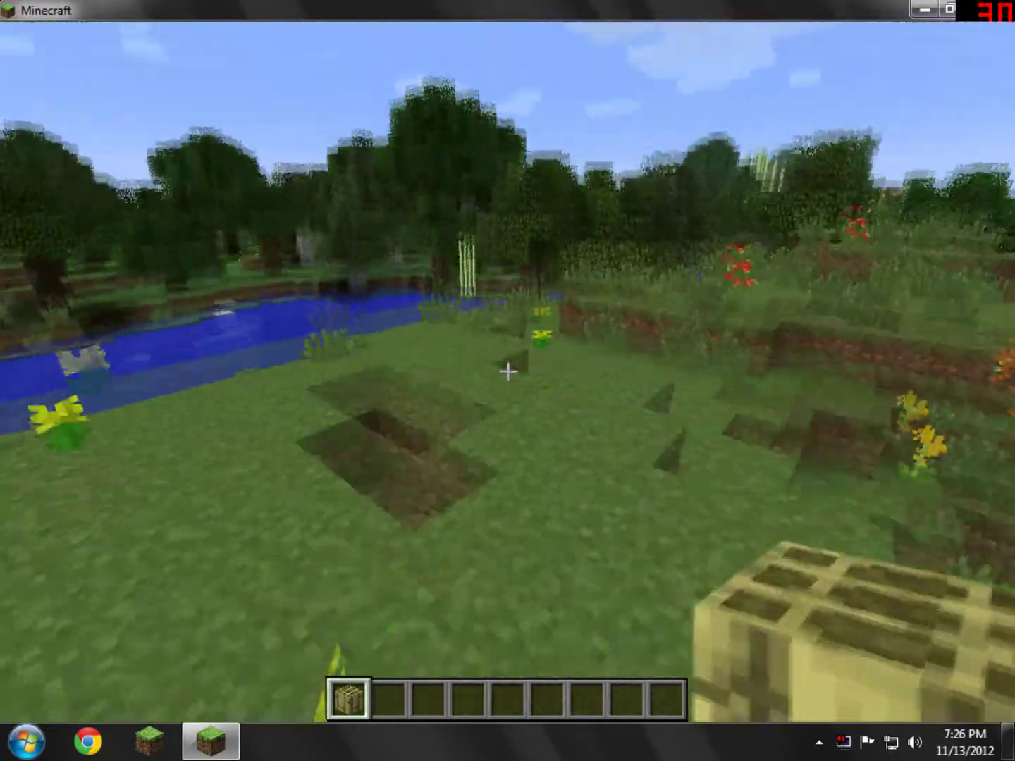
# Step: Walk through the new world to examine the flowers and plants among the trees
pyautogui.press('w')
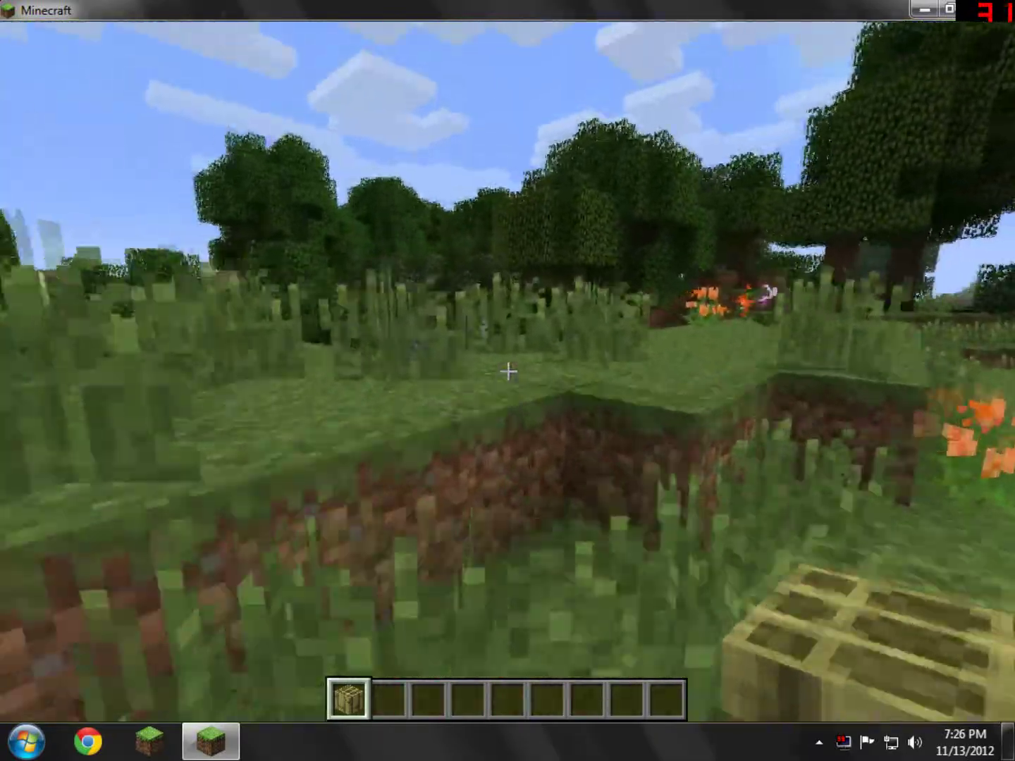
pyautogui.press('w')
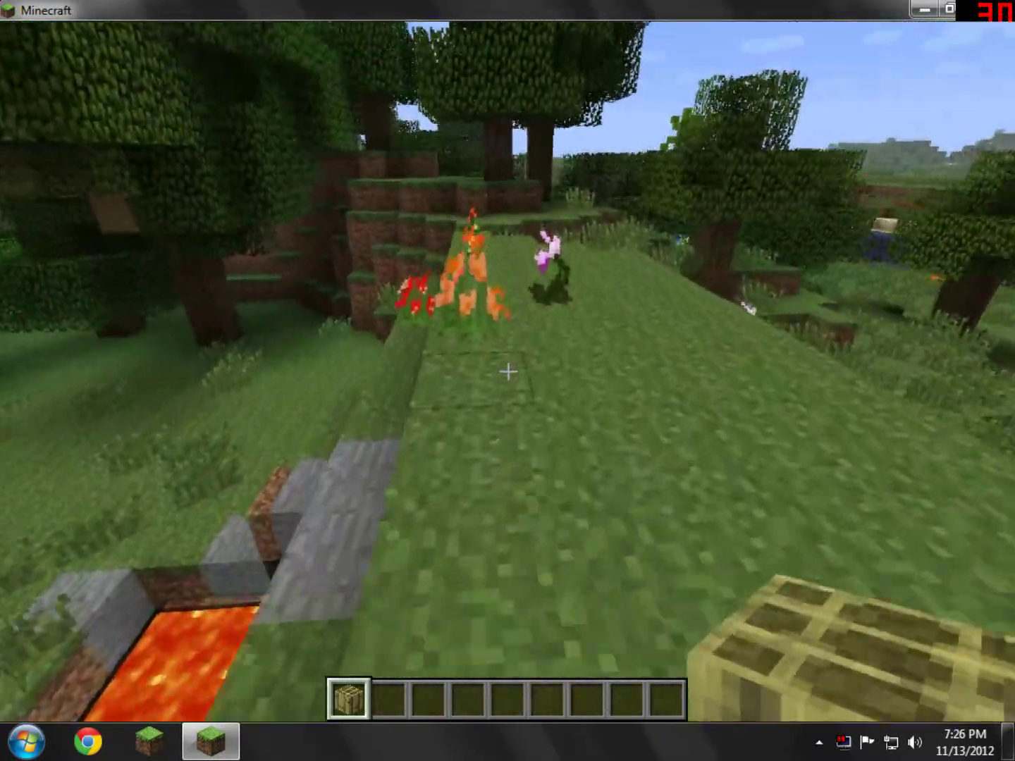
pyautogui.press('w')
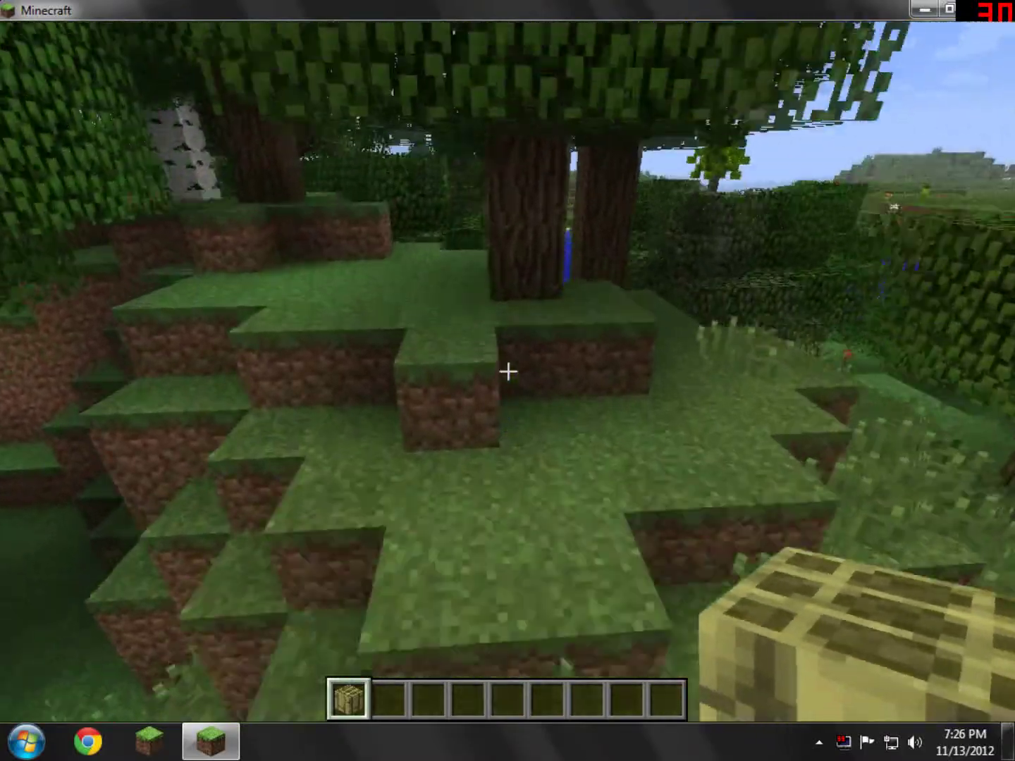
pyautogui.press('w')
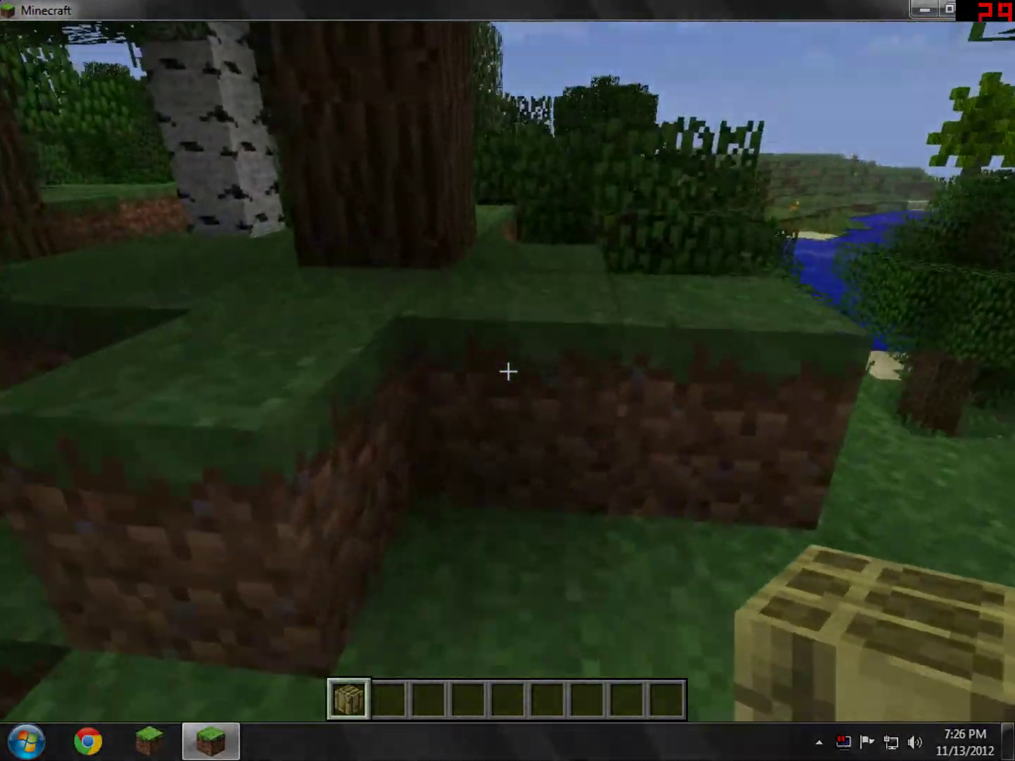
pyautogui.press('w')
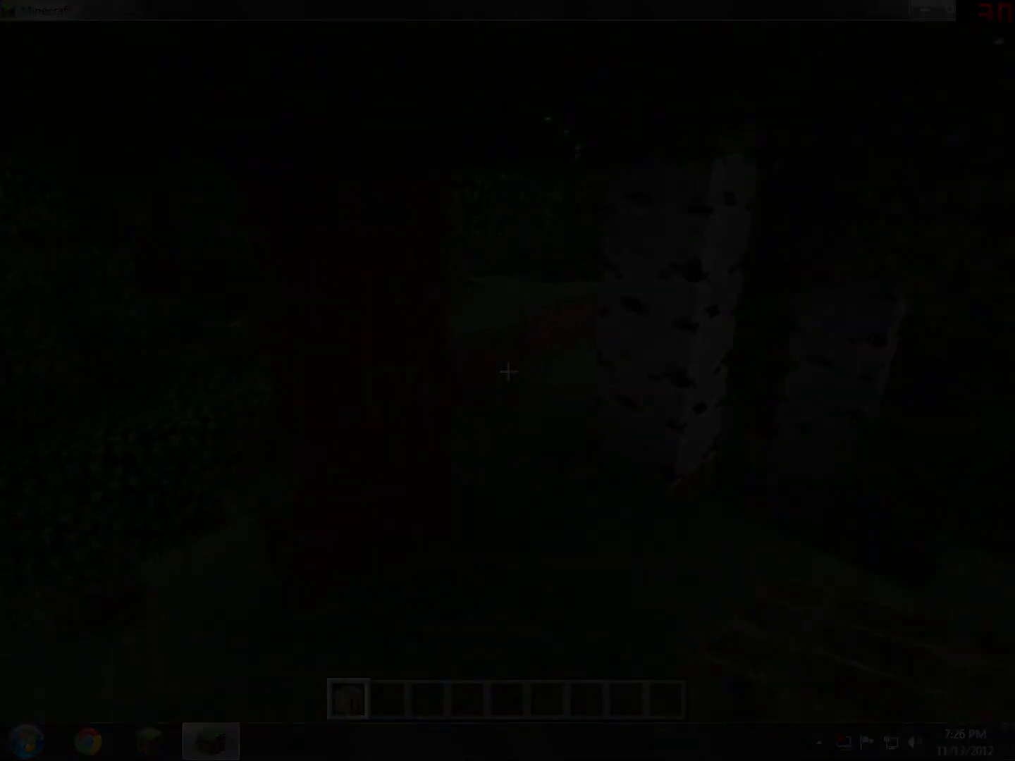